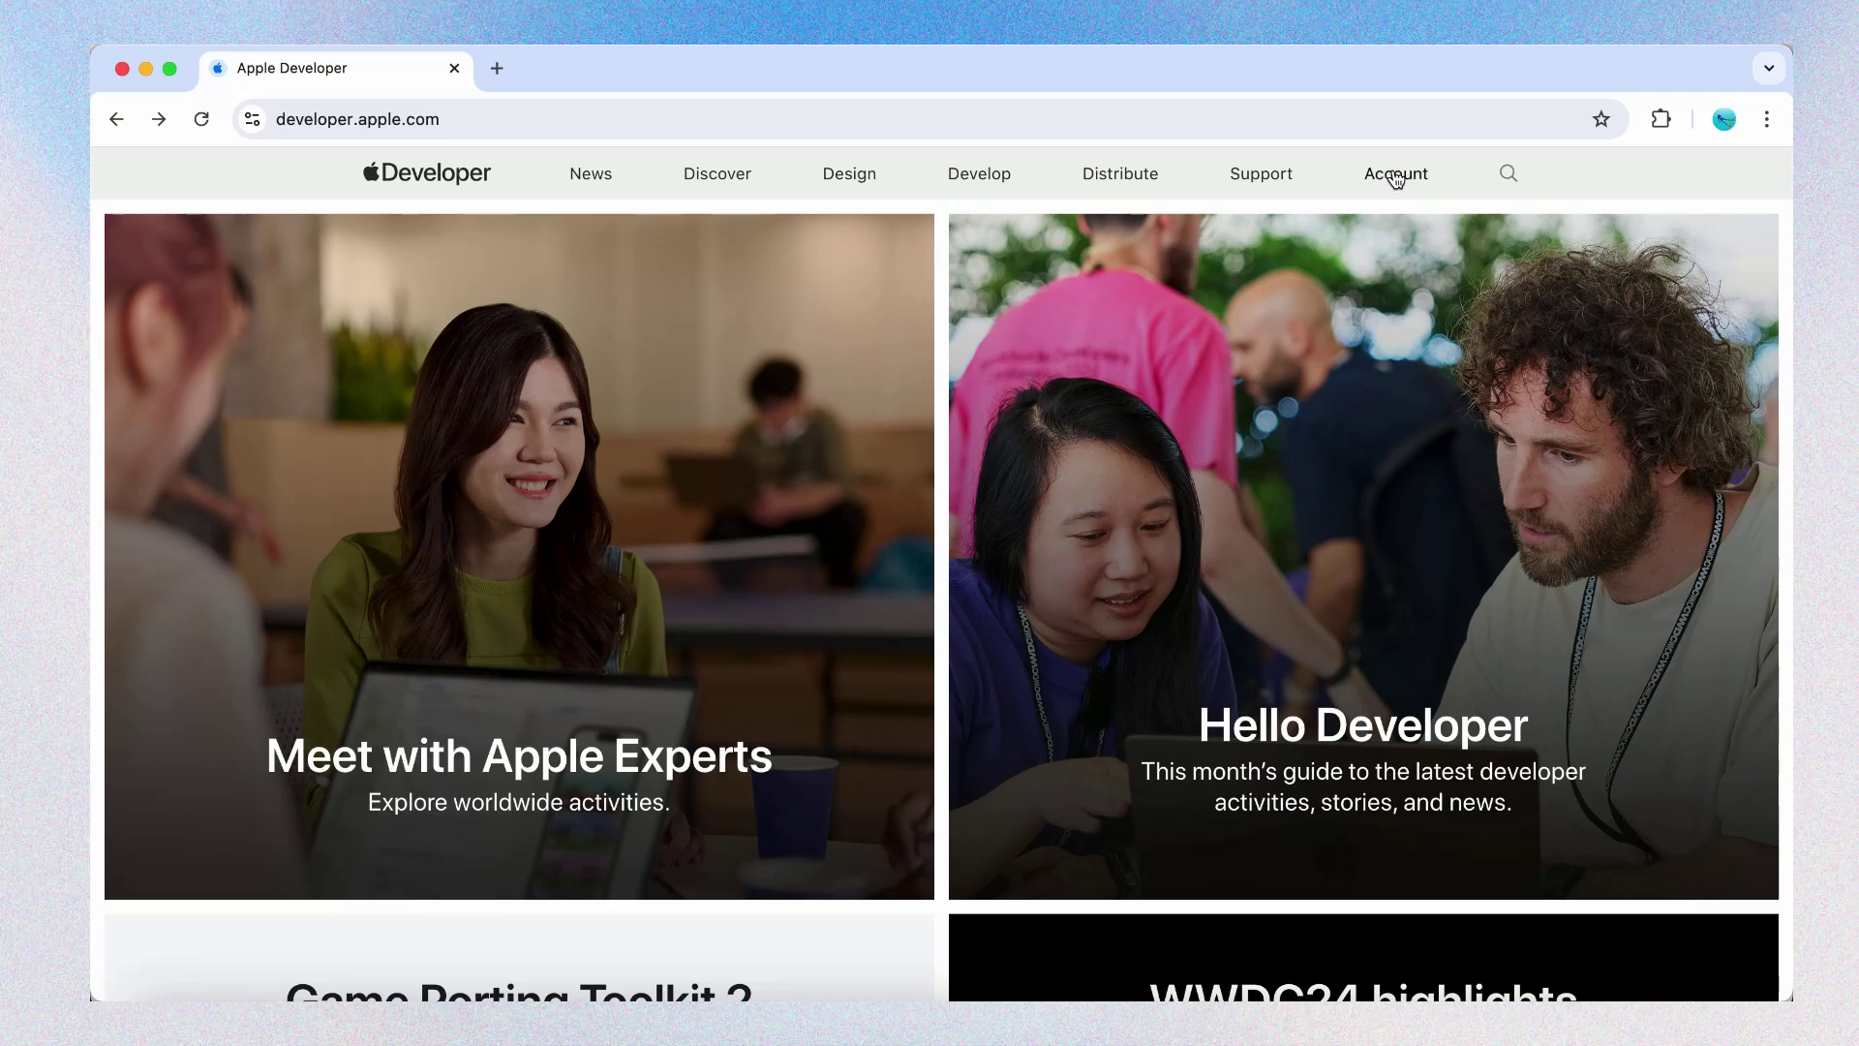
Step: Sign in to the Apple Developer account with the saved Apple ID and password
click(1396, 174)
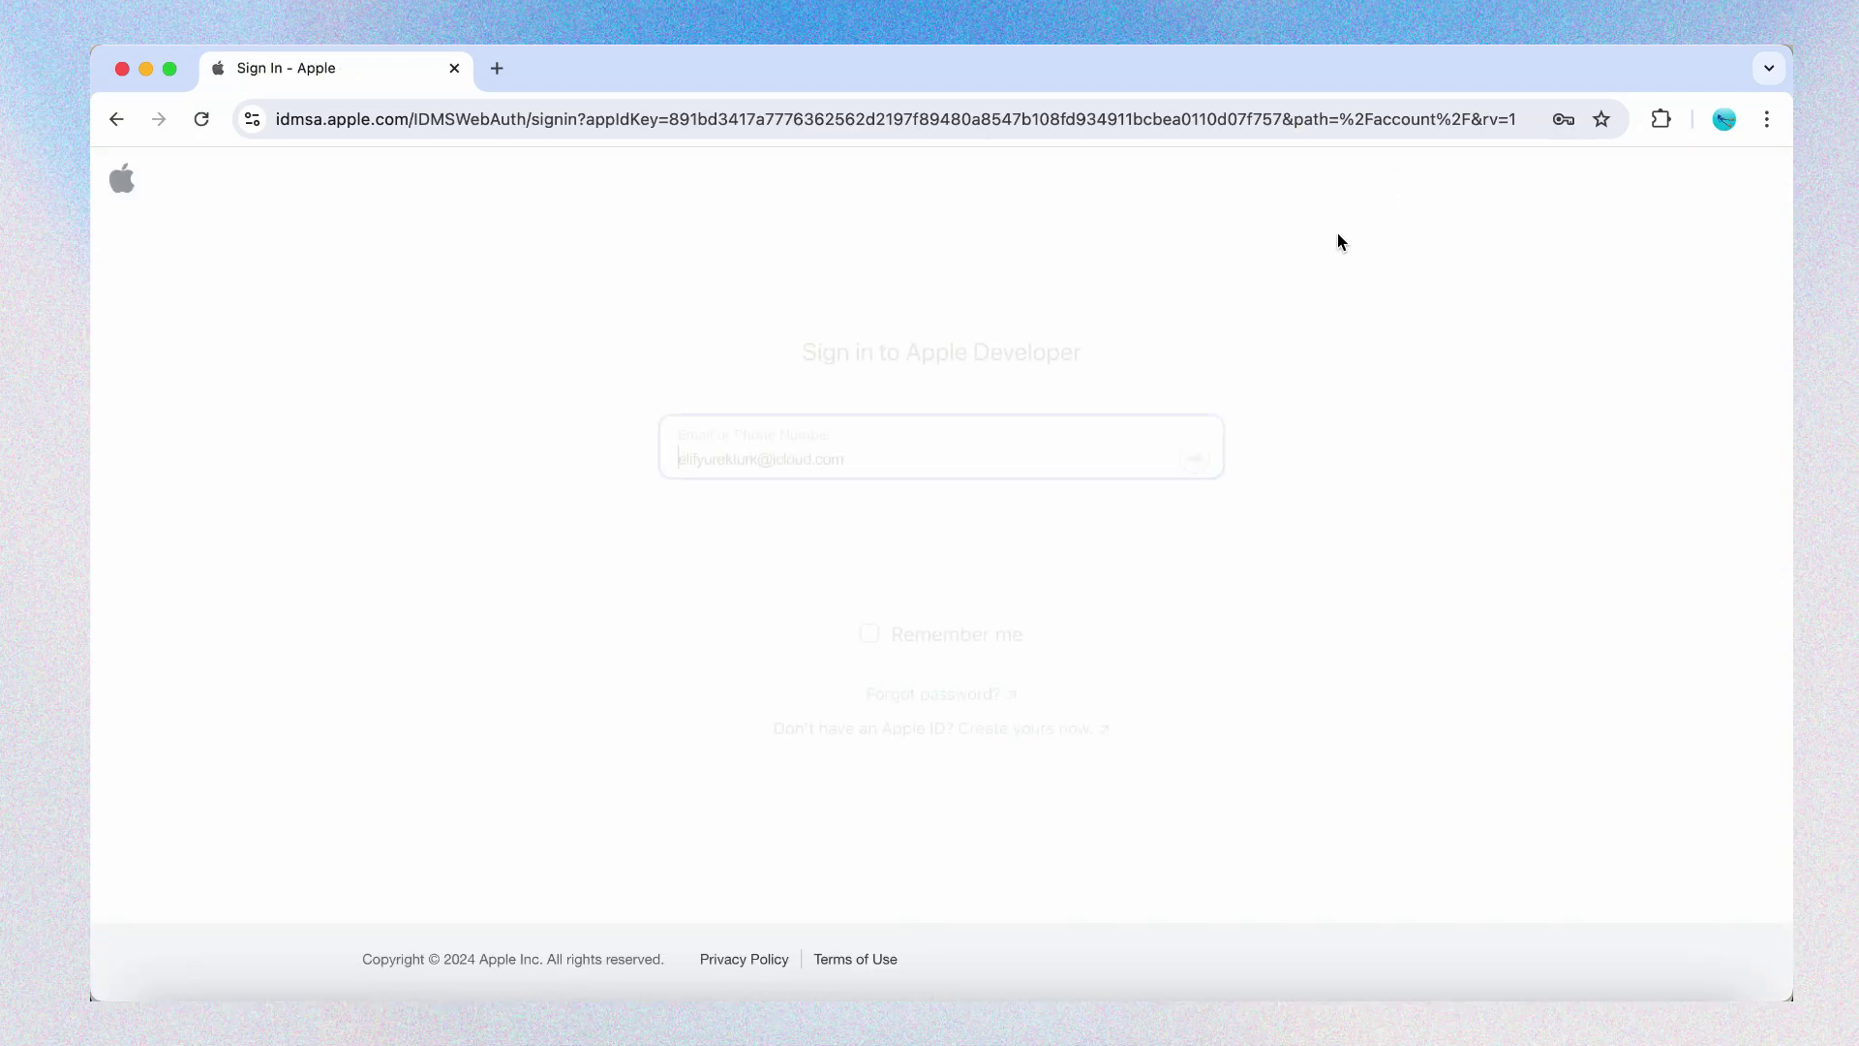
click(1194, 458)
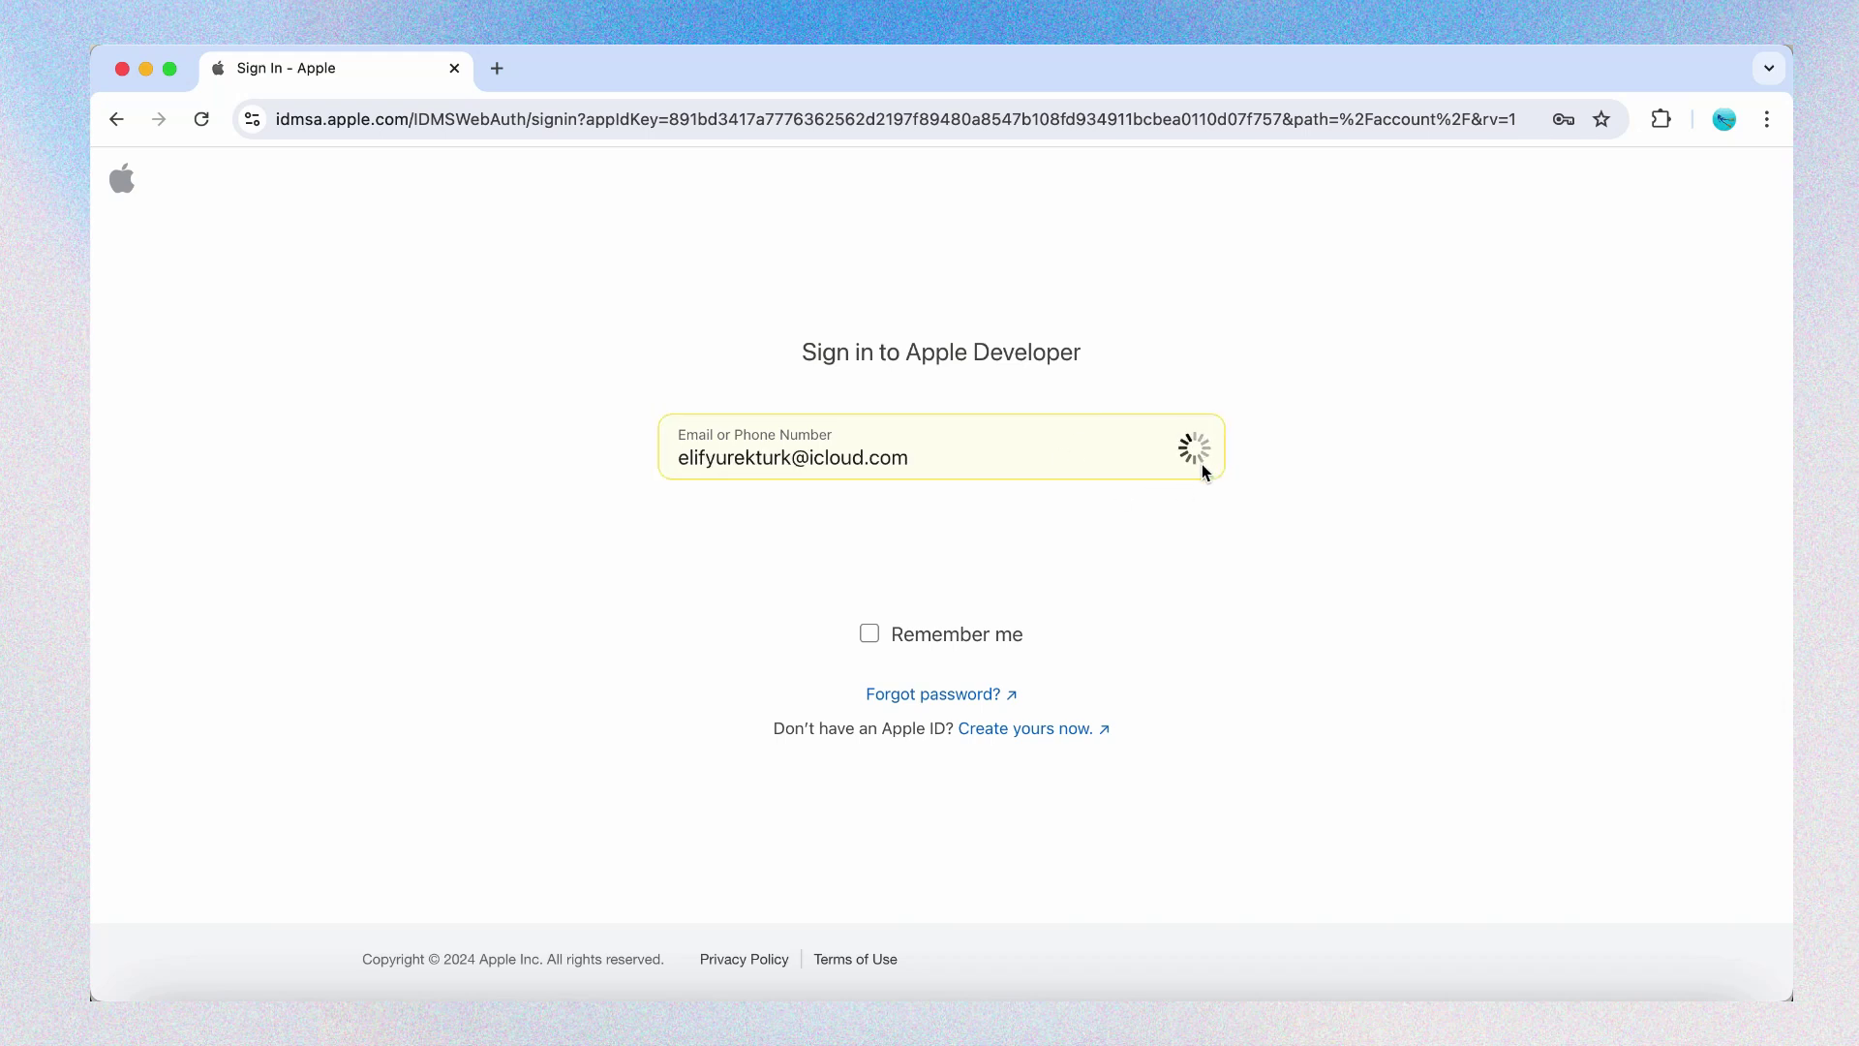
click(859, 521)
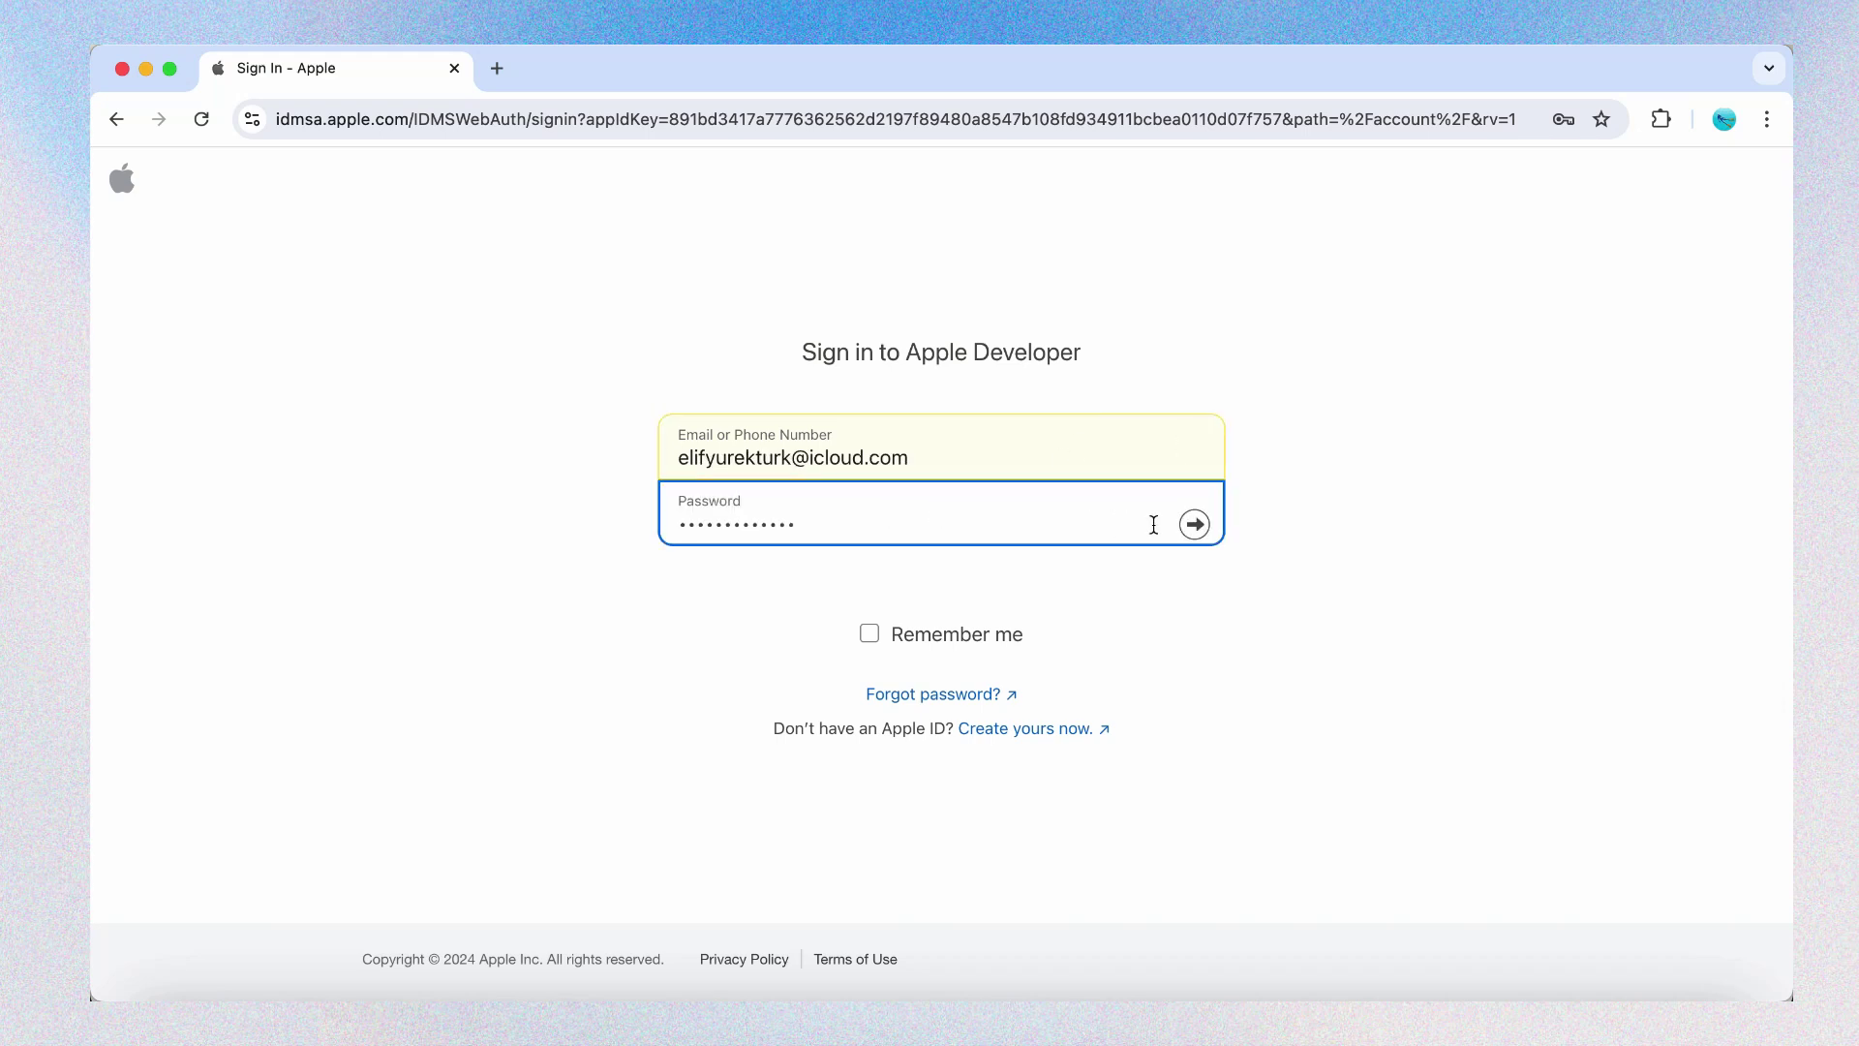
click(1194, 519)
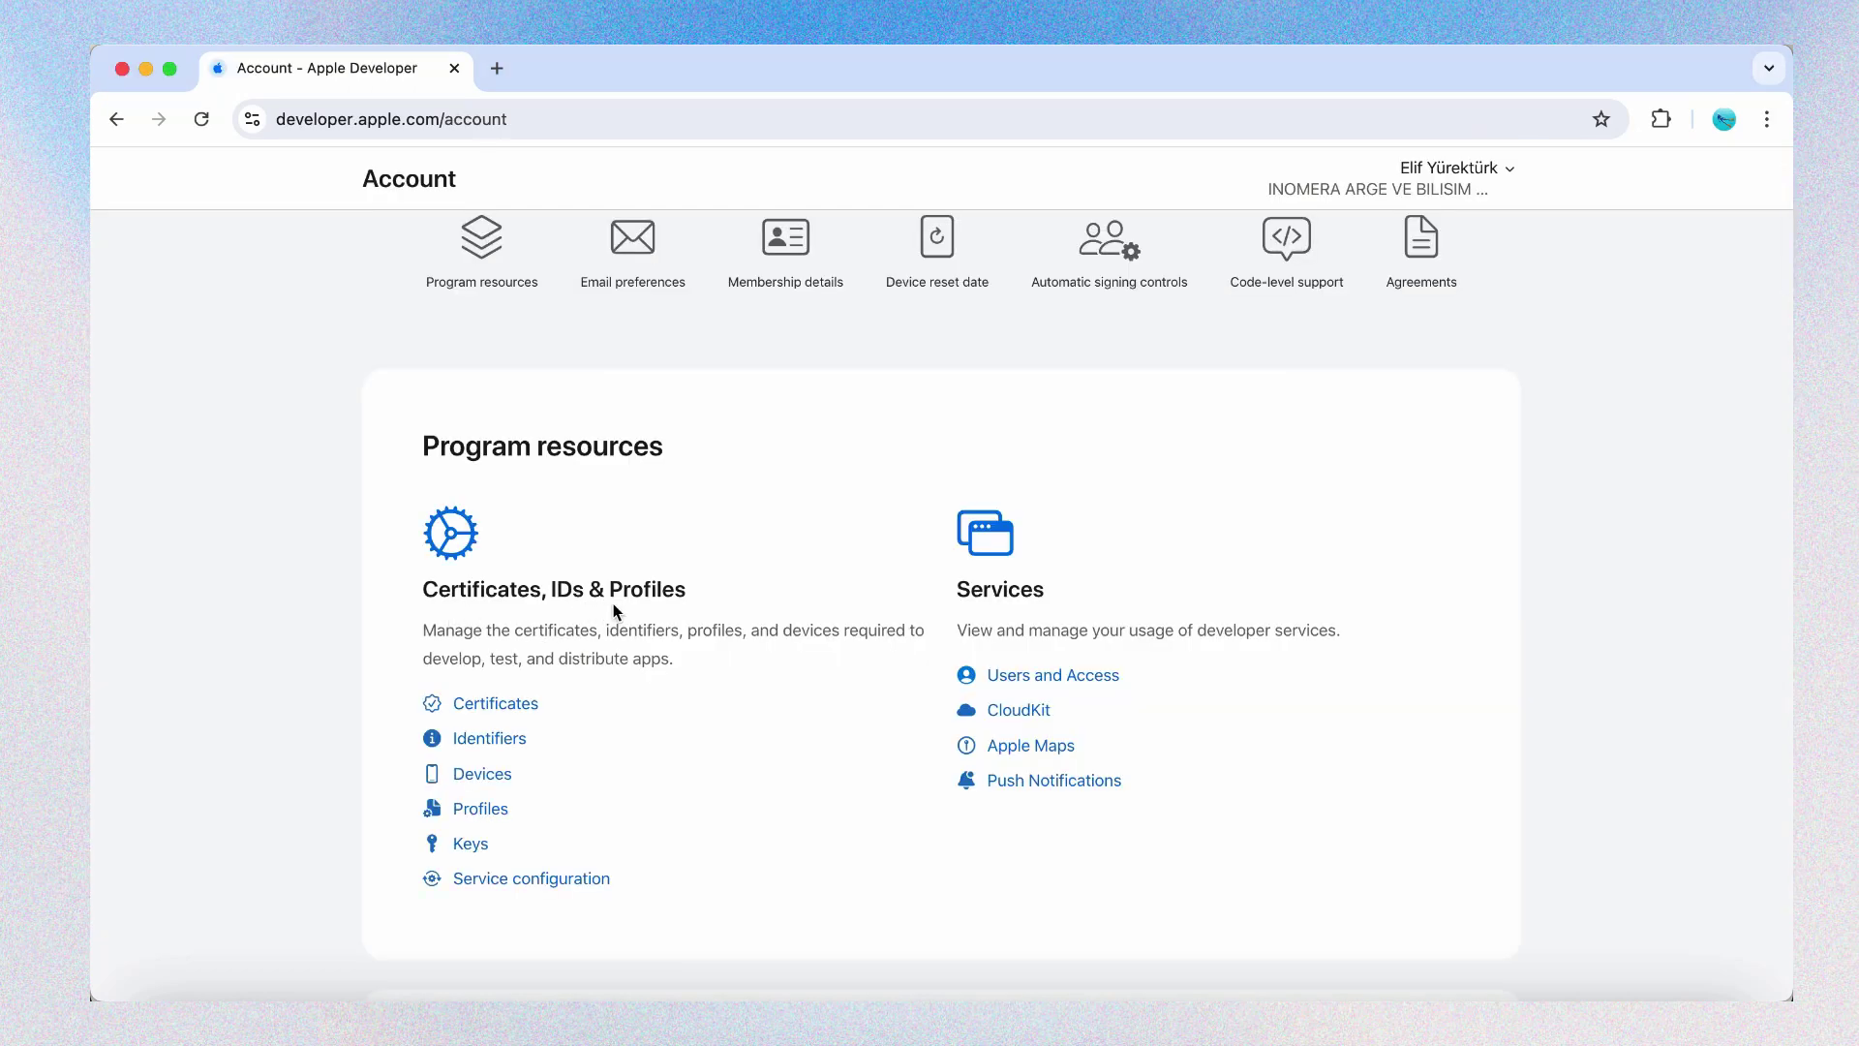
Step: Filter the Identifiers list by the bundle identifier netmera.SampleProject copied from Xcode
click(490, 738)
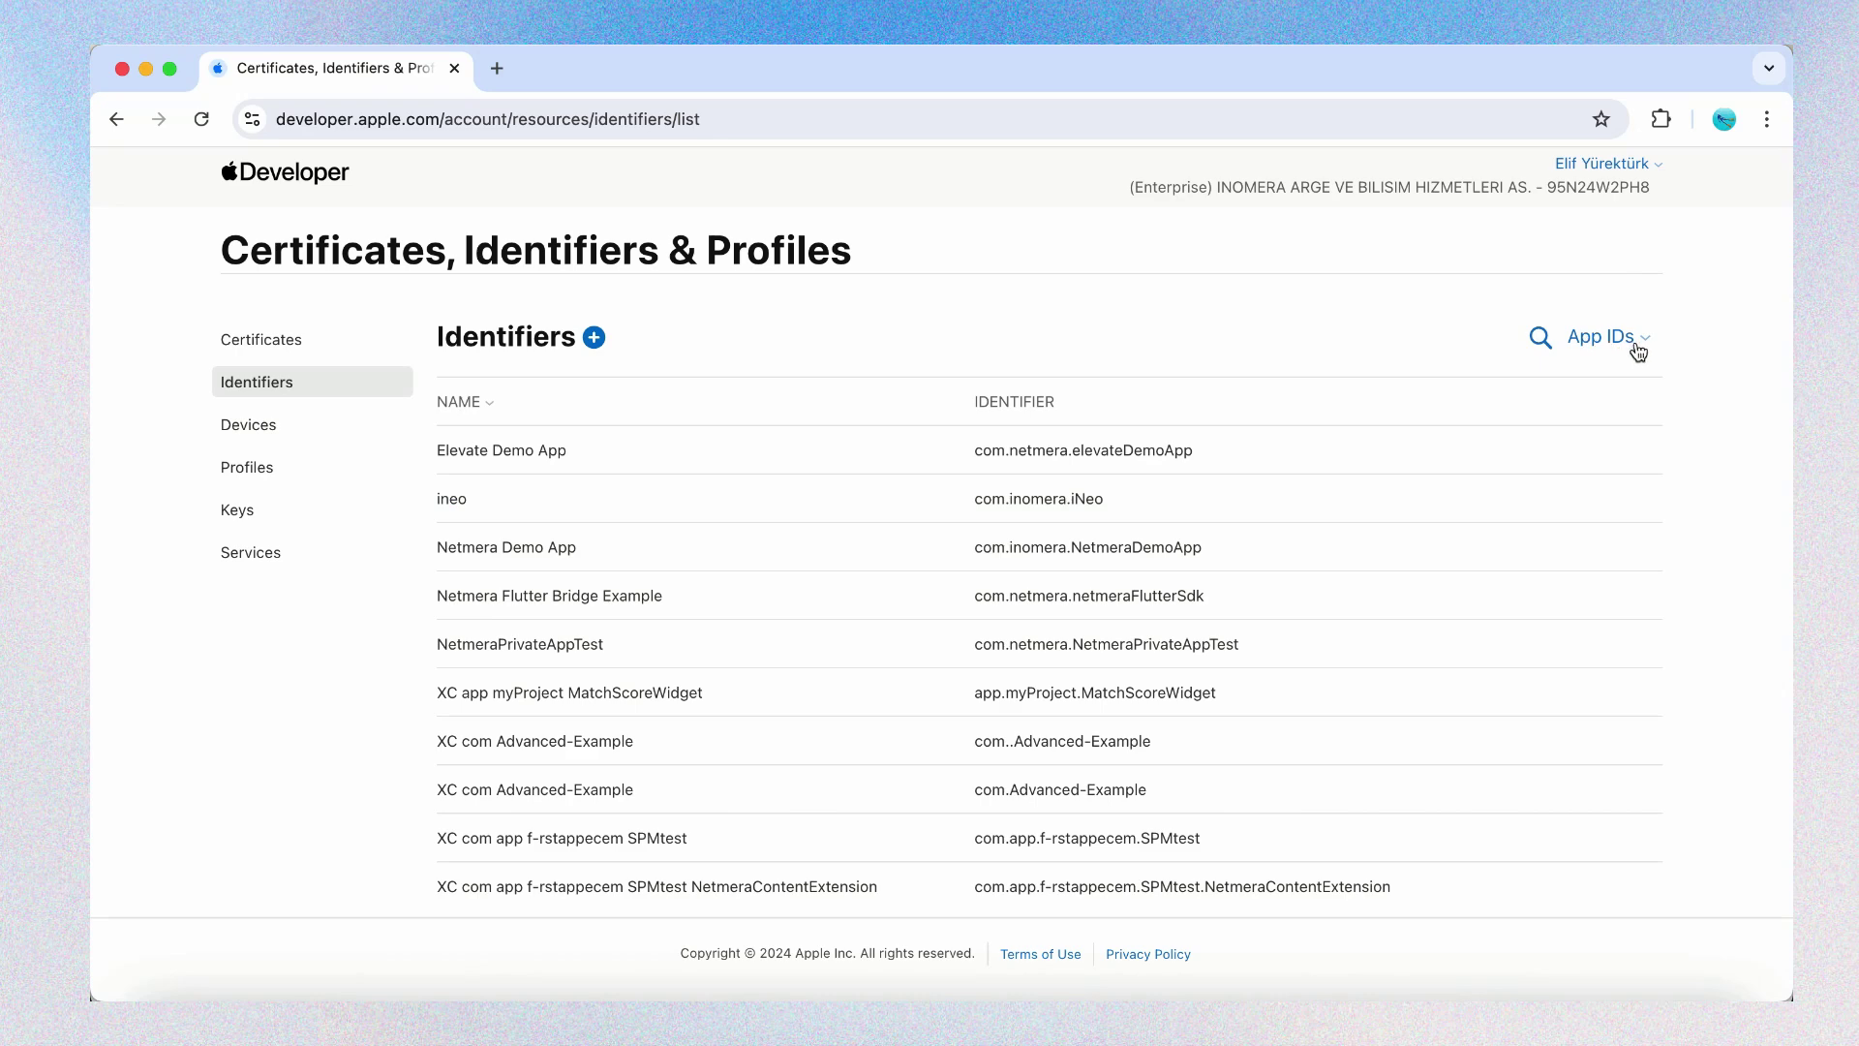
click(1541, 338)
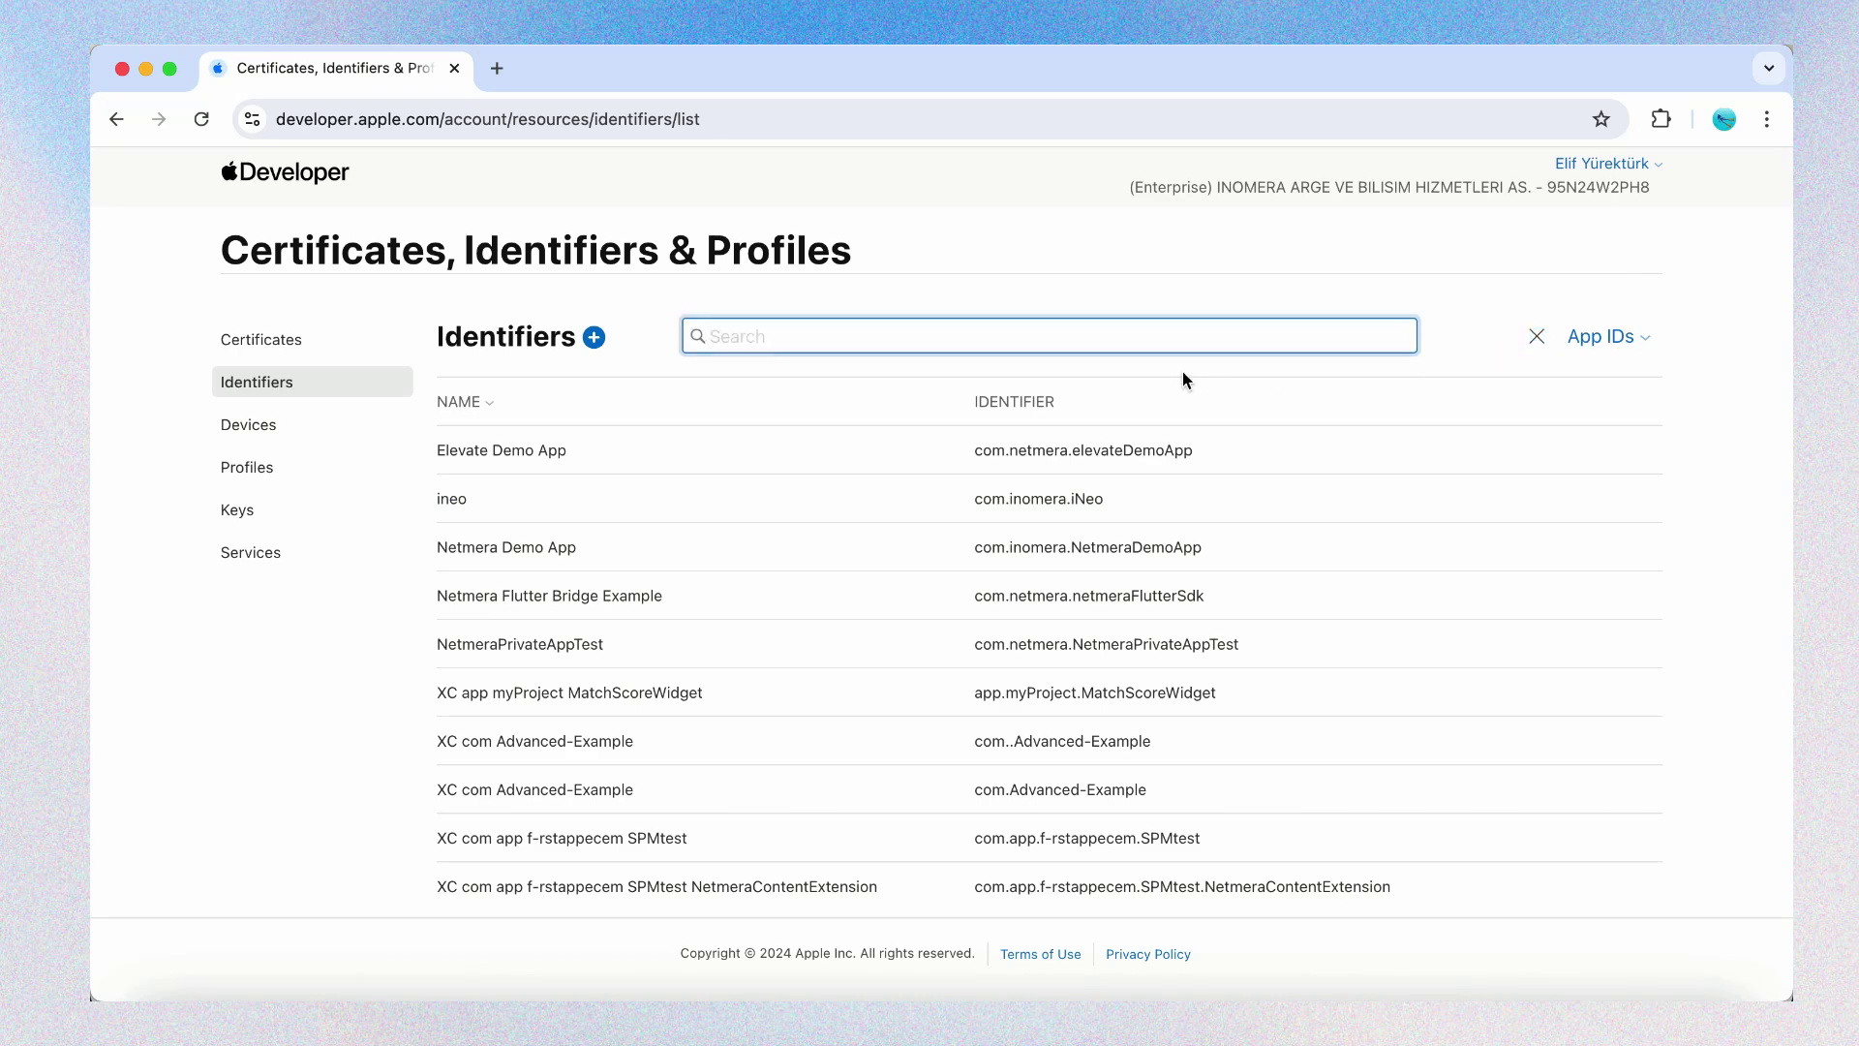
key(super+Tab)
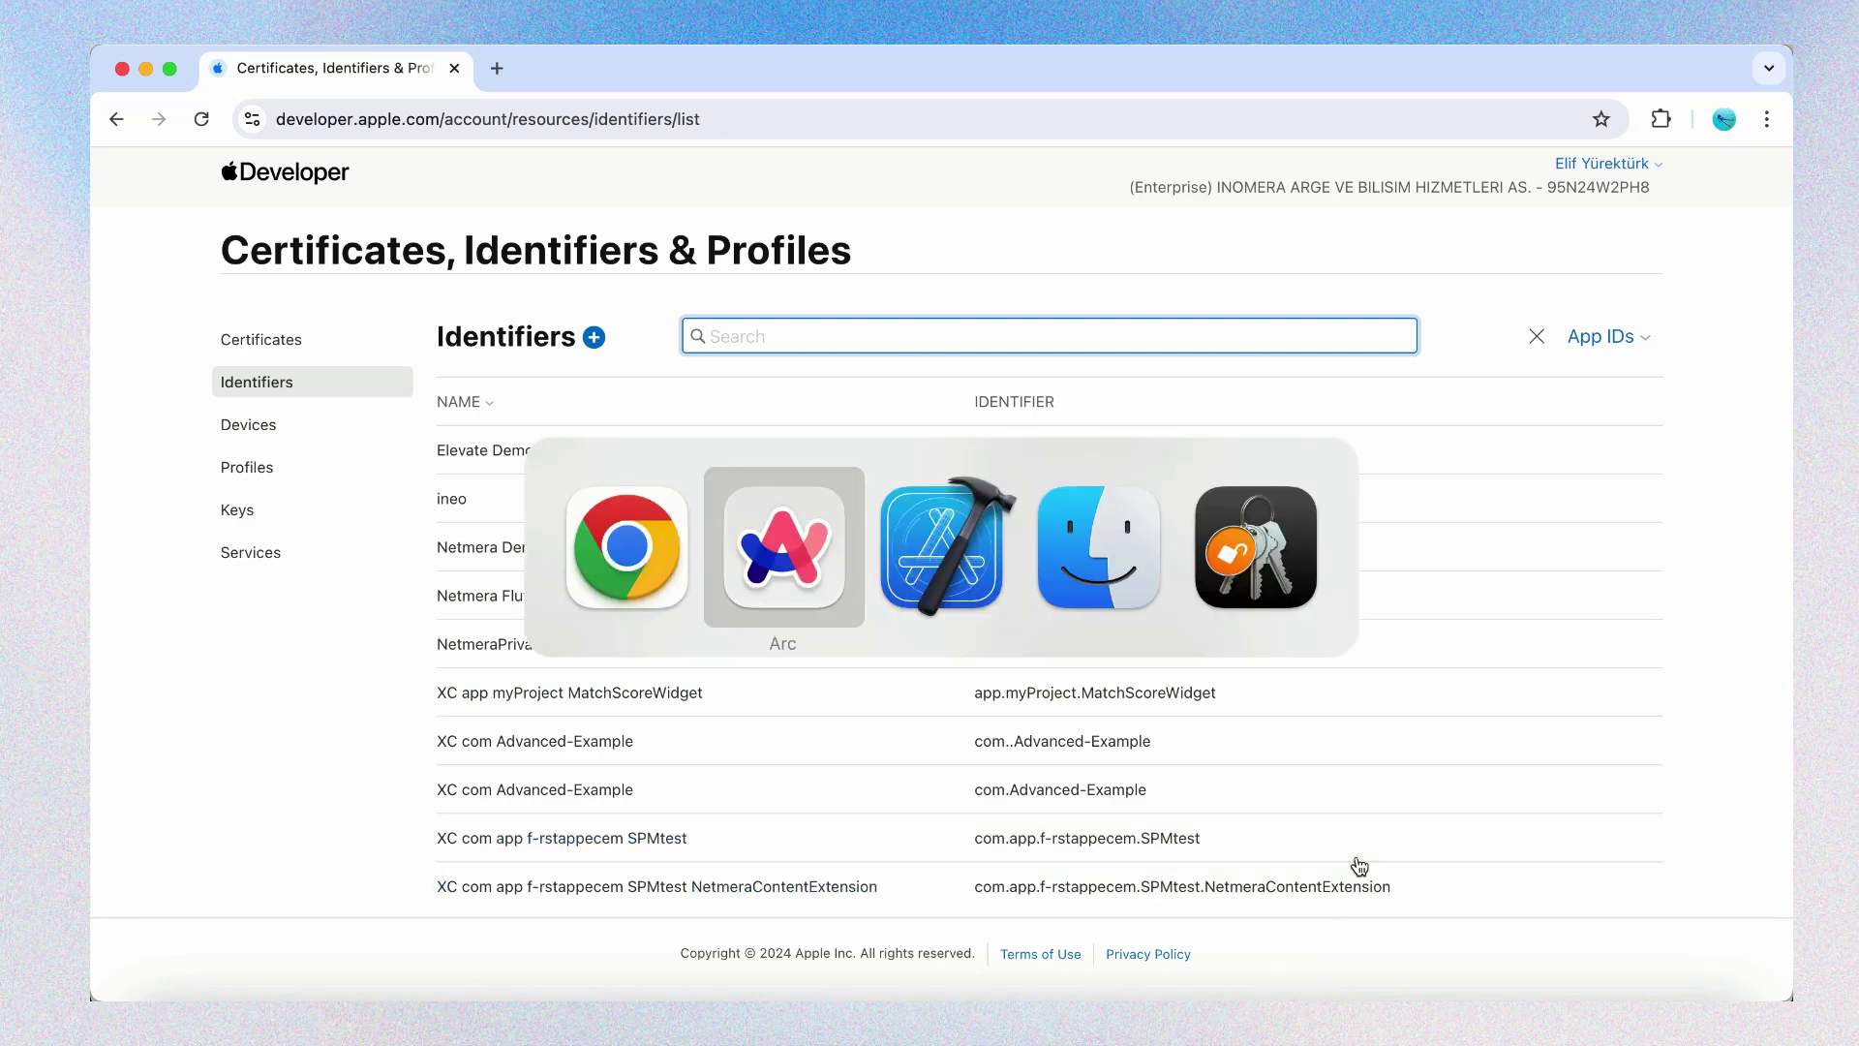
key(super+Tab)
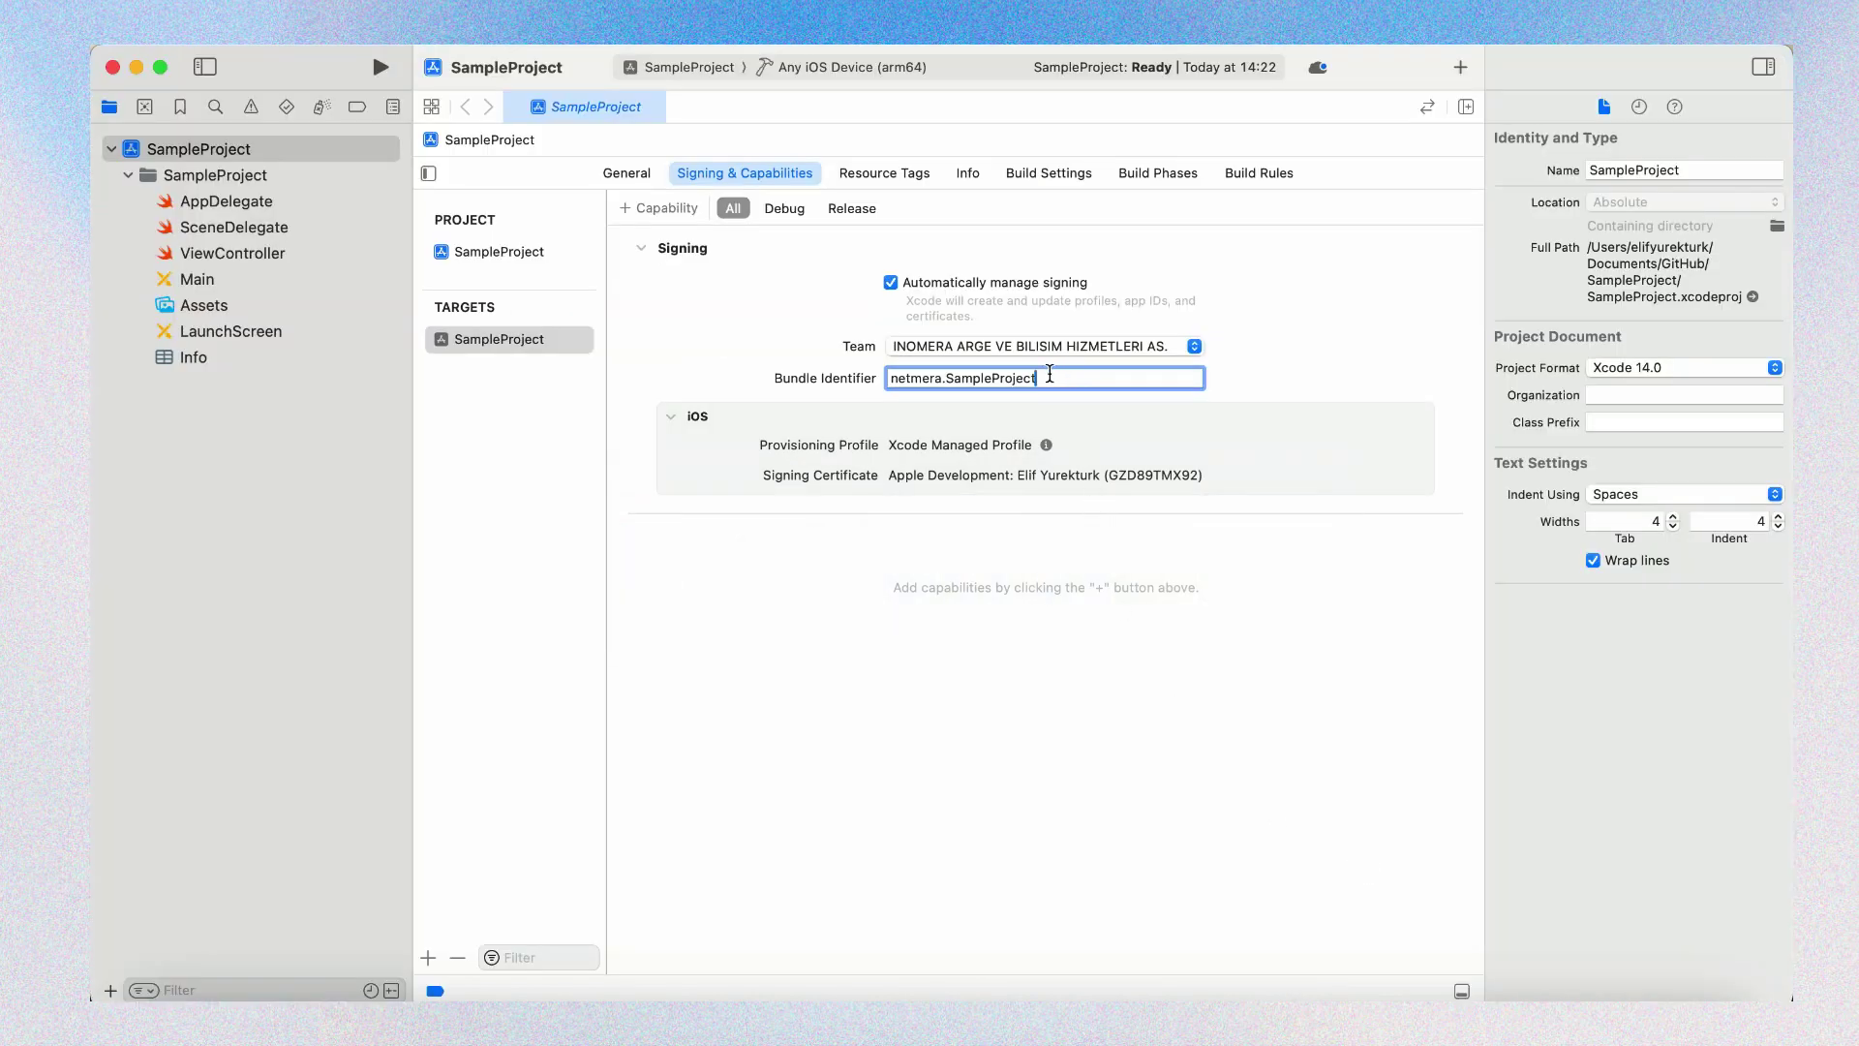
drag(1049, 378, 859, 375)
key(super+c)
key(super+Tab)
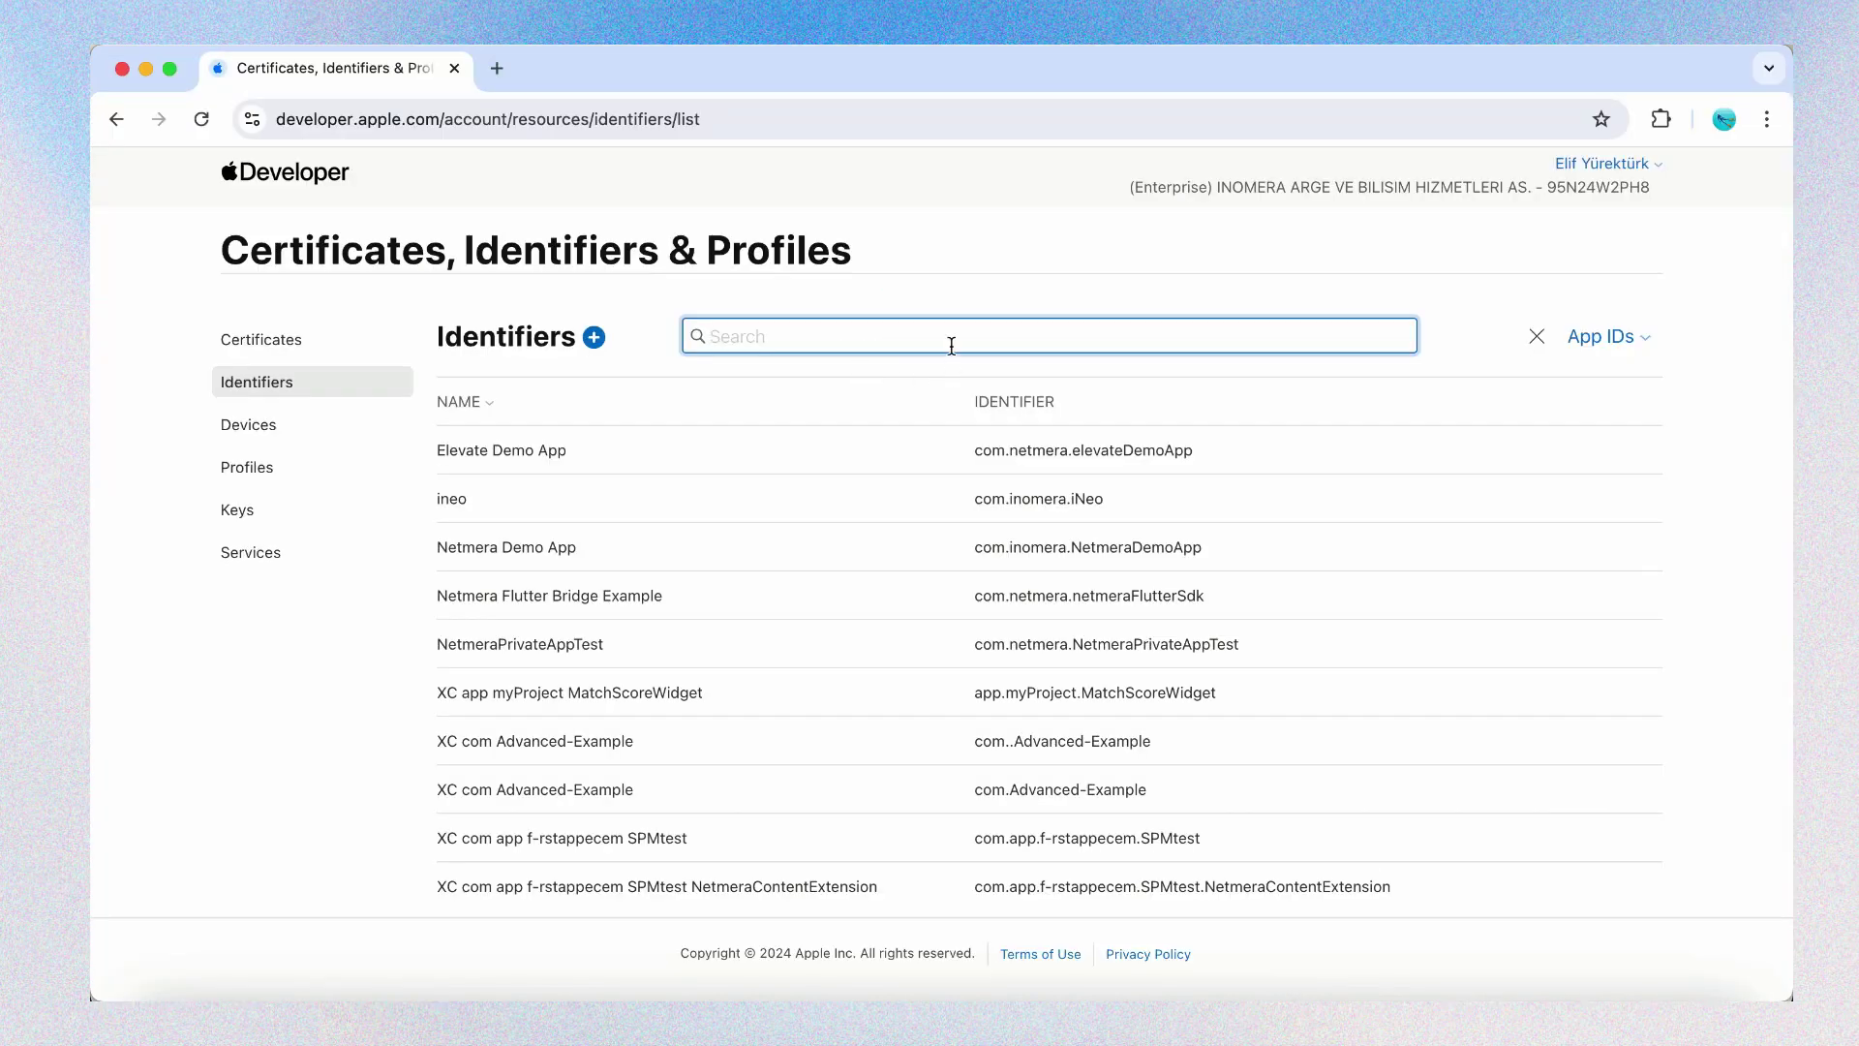
key(super+v)
key(Return)
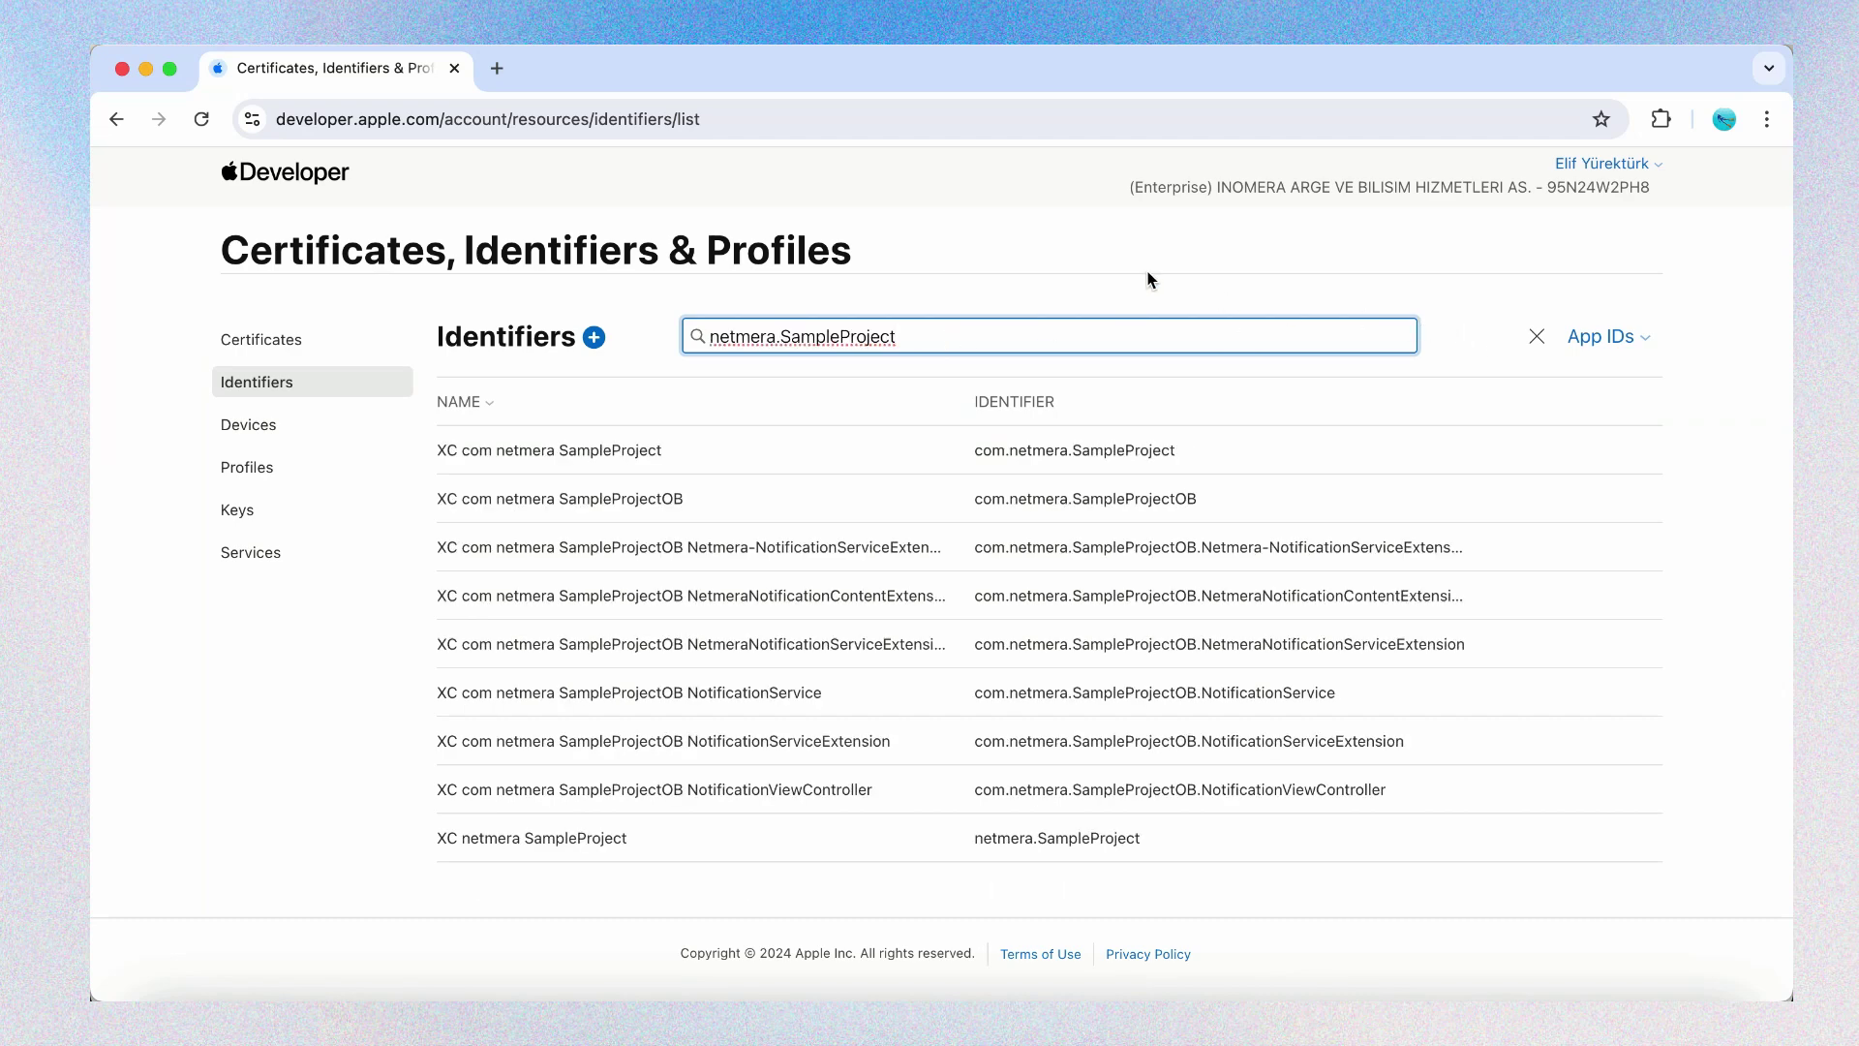
Step: Enable Push Notifications on the SampleProject App ID and start a production push certificate
click(1079, 461)
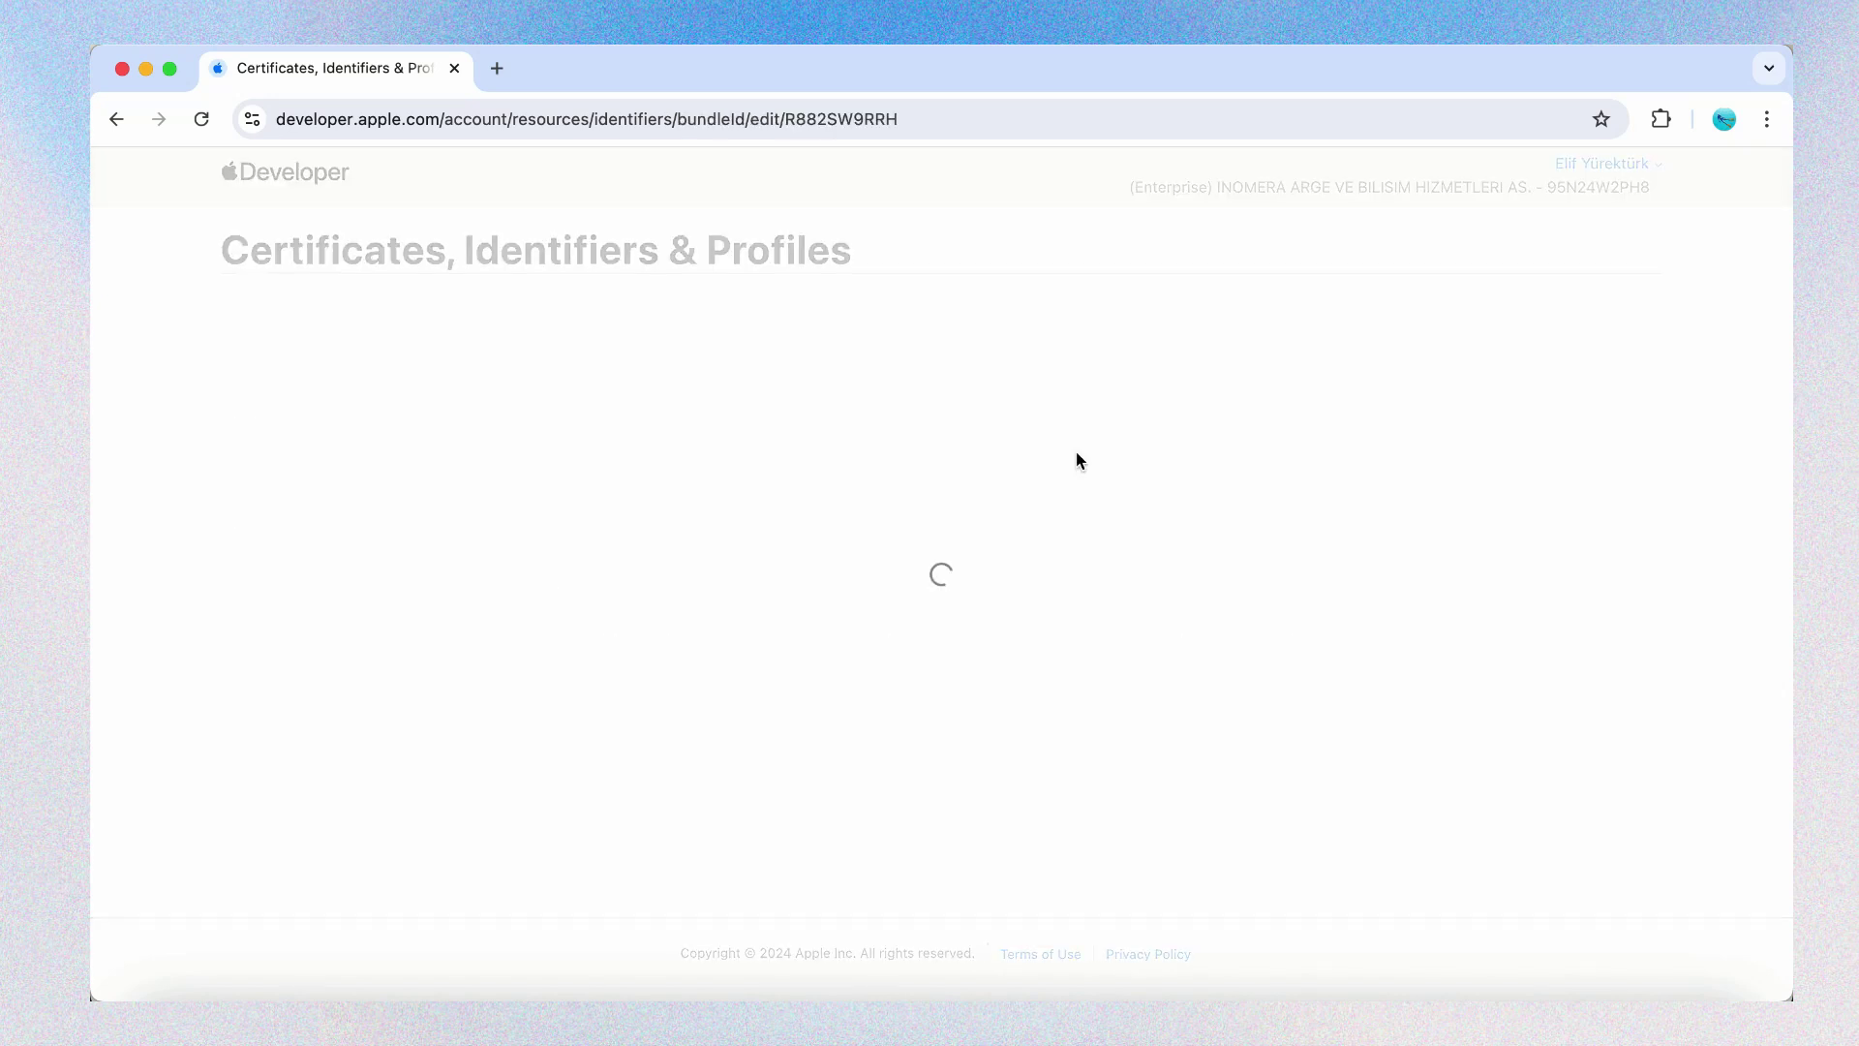
scroll(908, 622, down, 5)
scroll(907, 622, down, 10)
scroll(908, 622, down, 8)
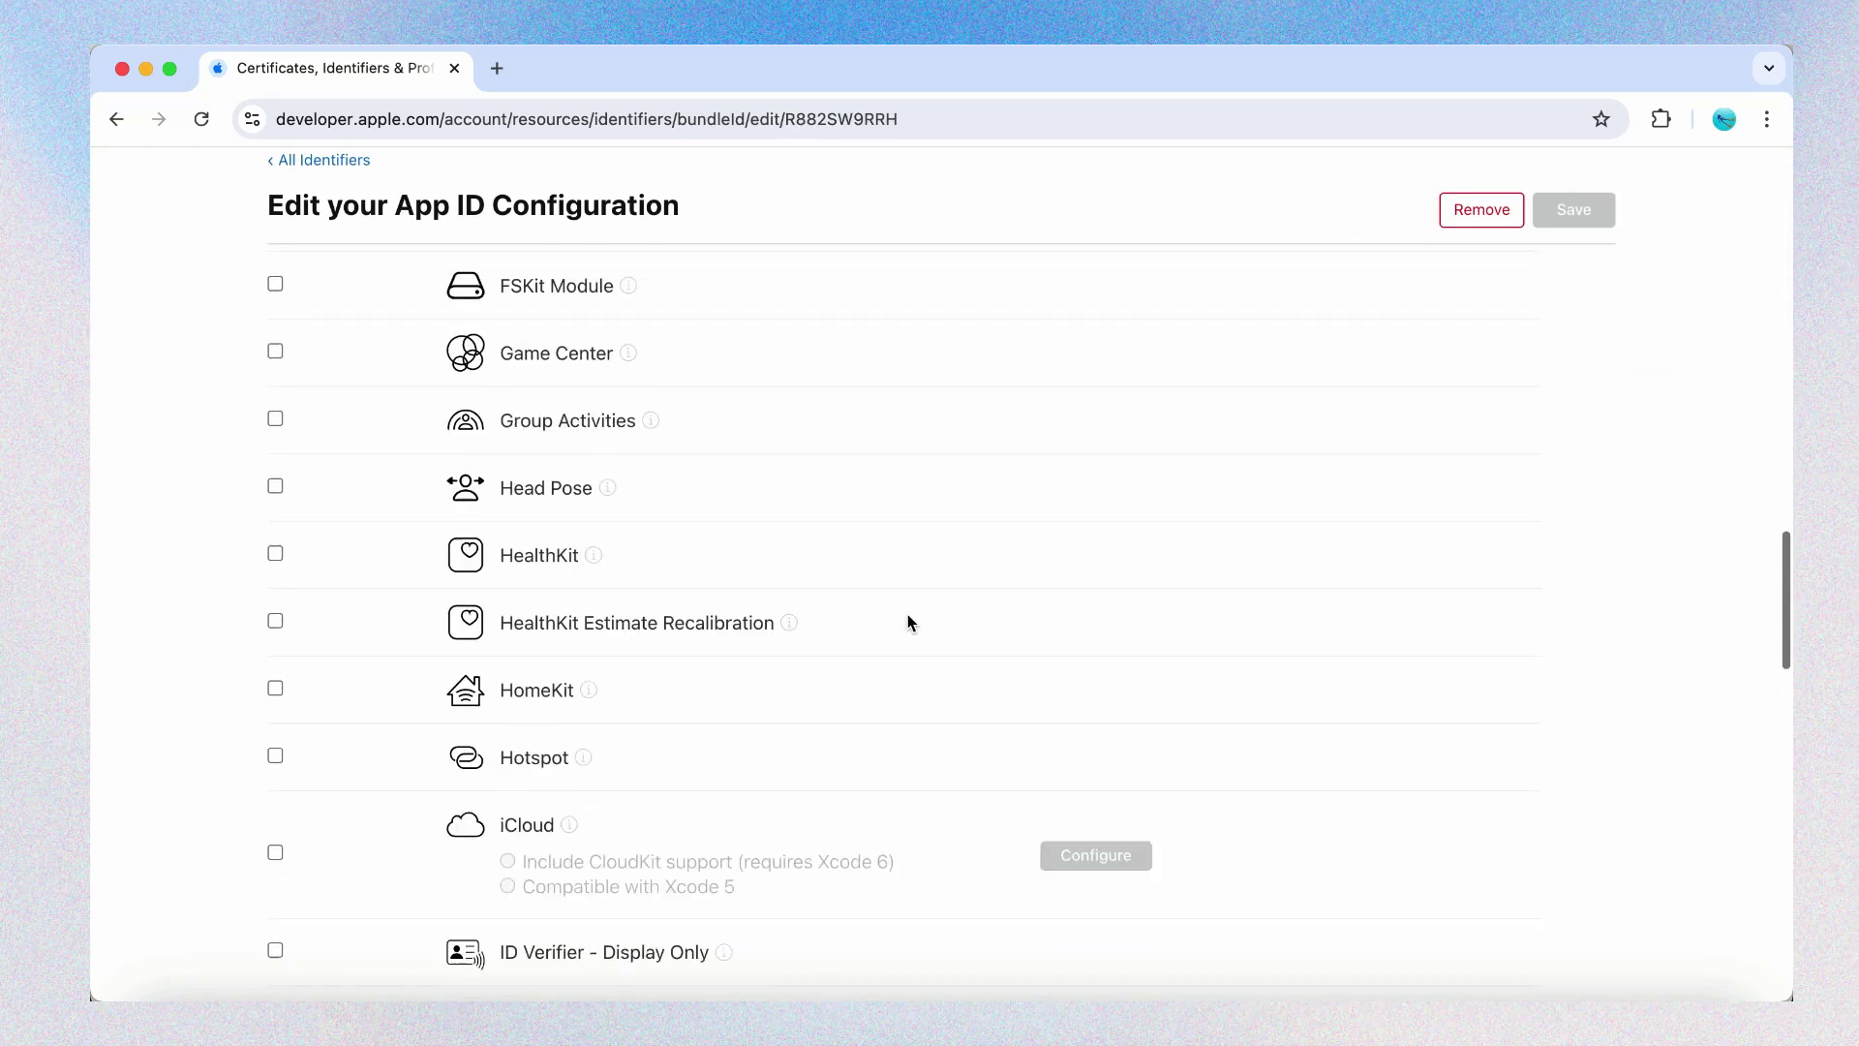
scroll(908, 621, down, 4)
scroll(909, 621, down, 2)
scroll(908, 622, down, 5)
scroll(908, 621, down, 4)
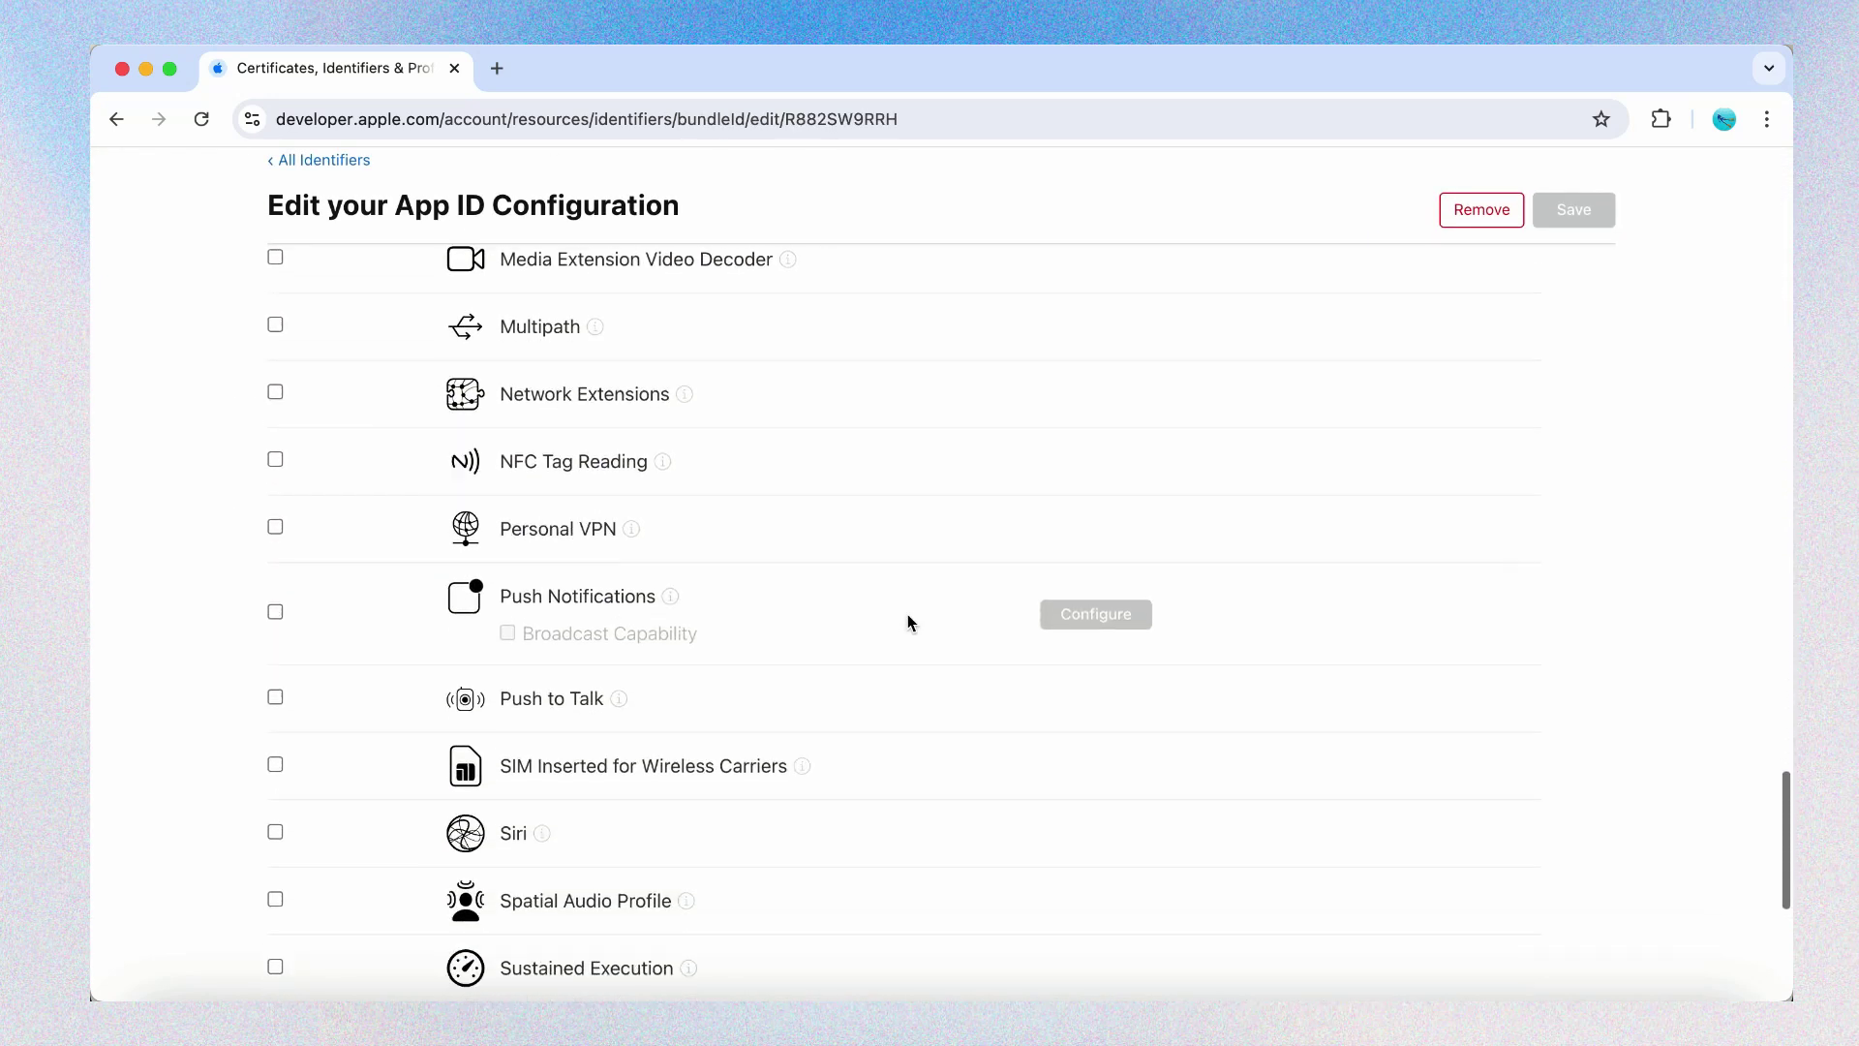
scroll(907, 623, down, 1)
click(274, 570)
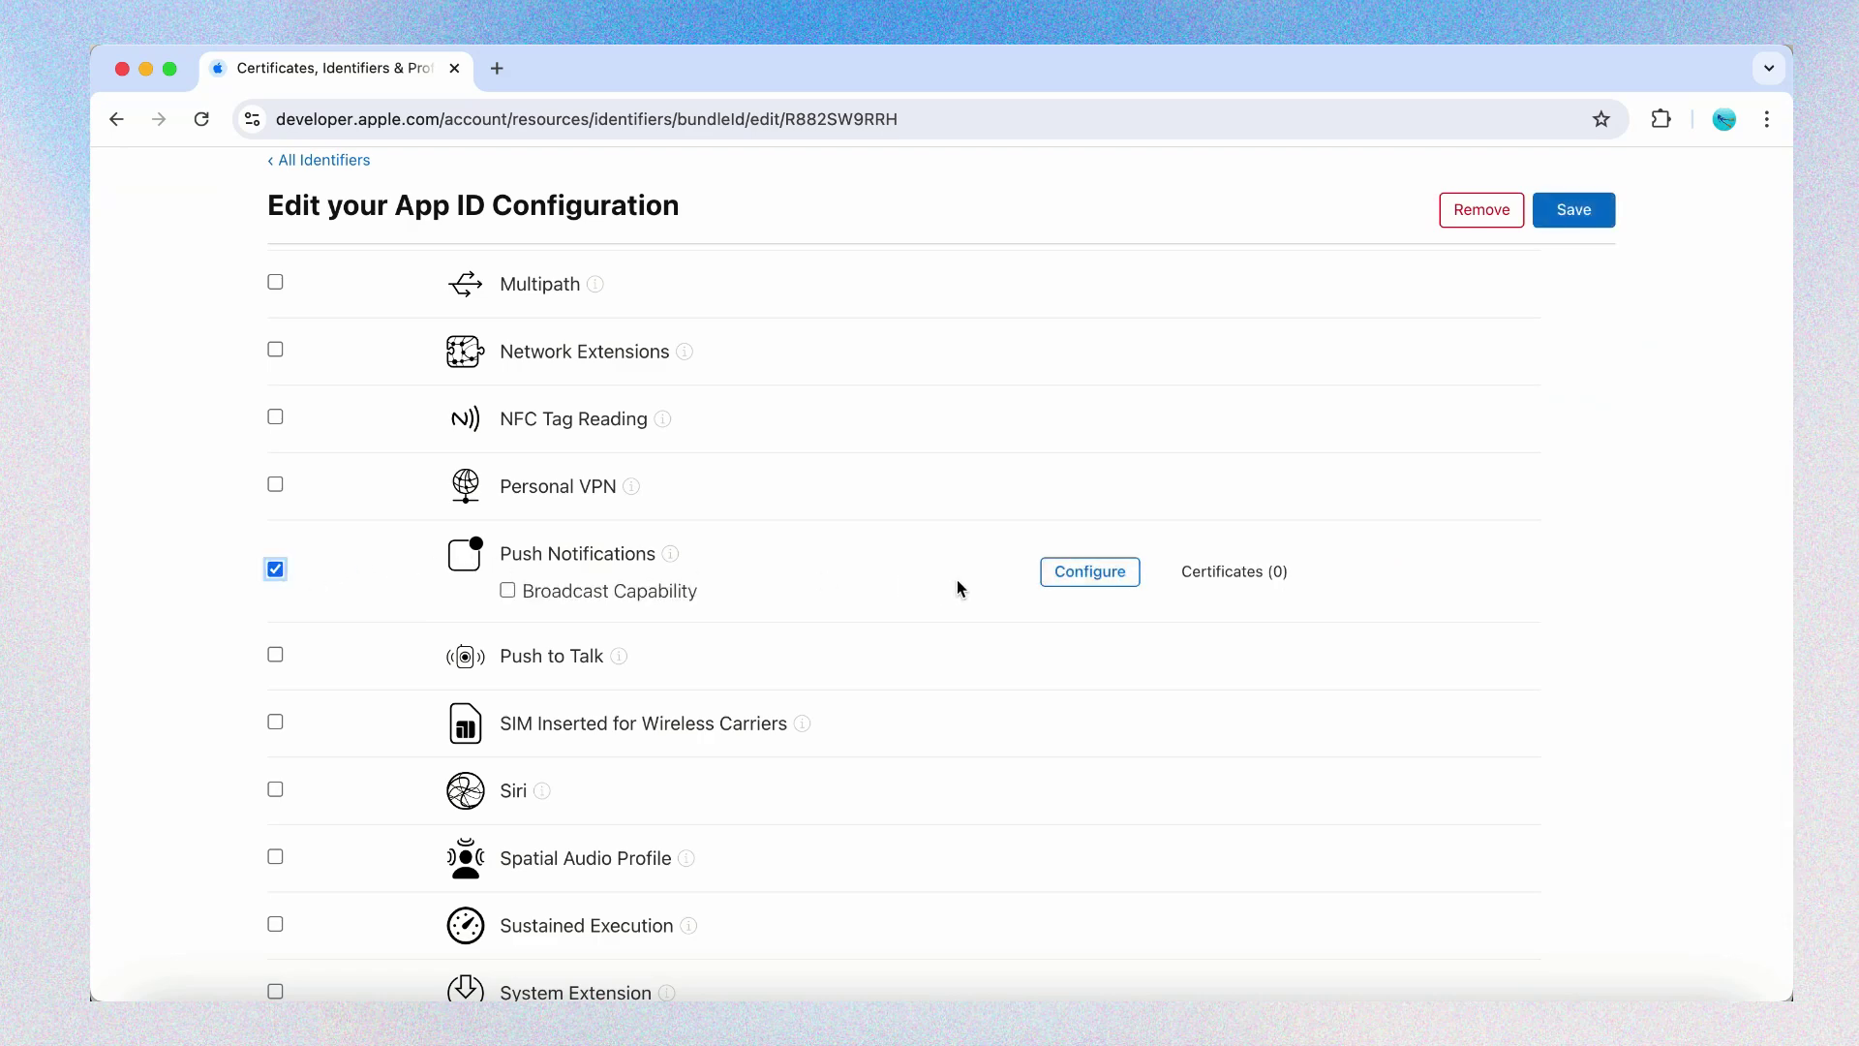
click(1096, 571)
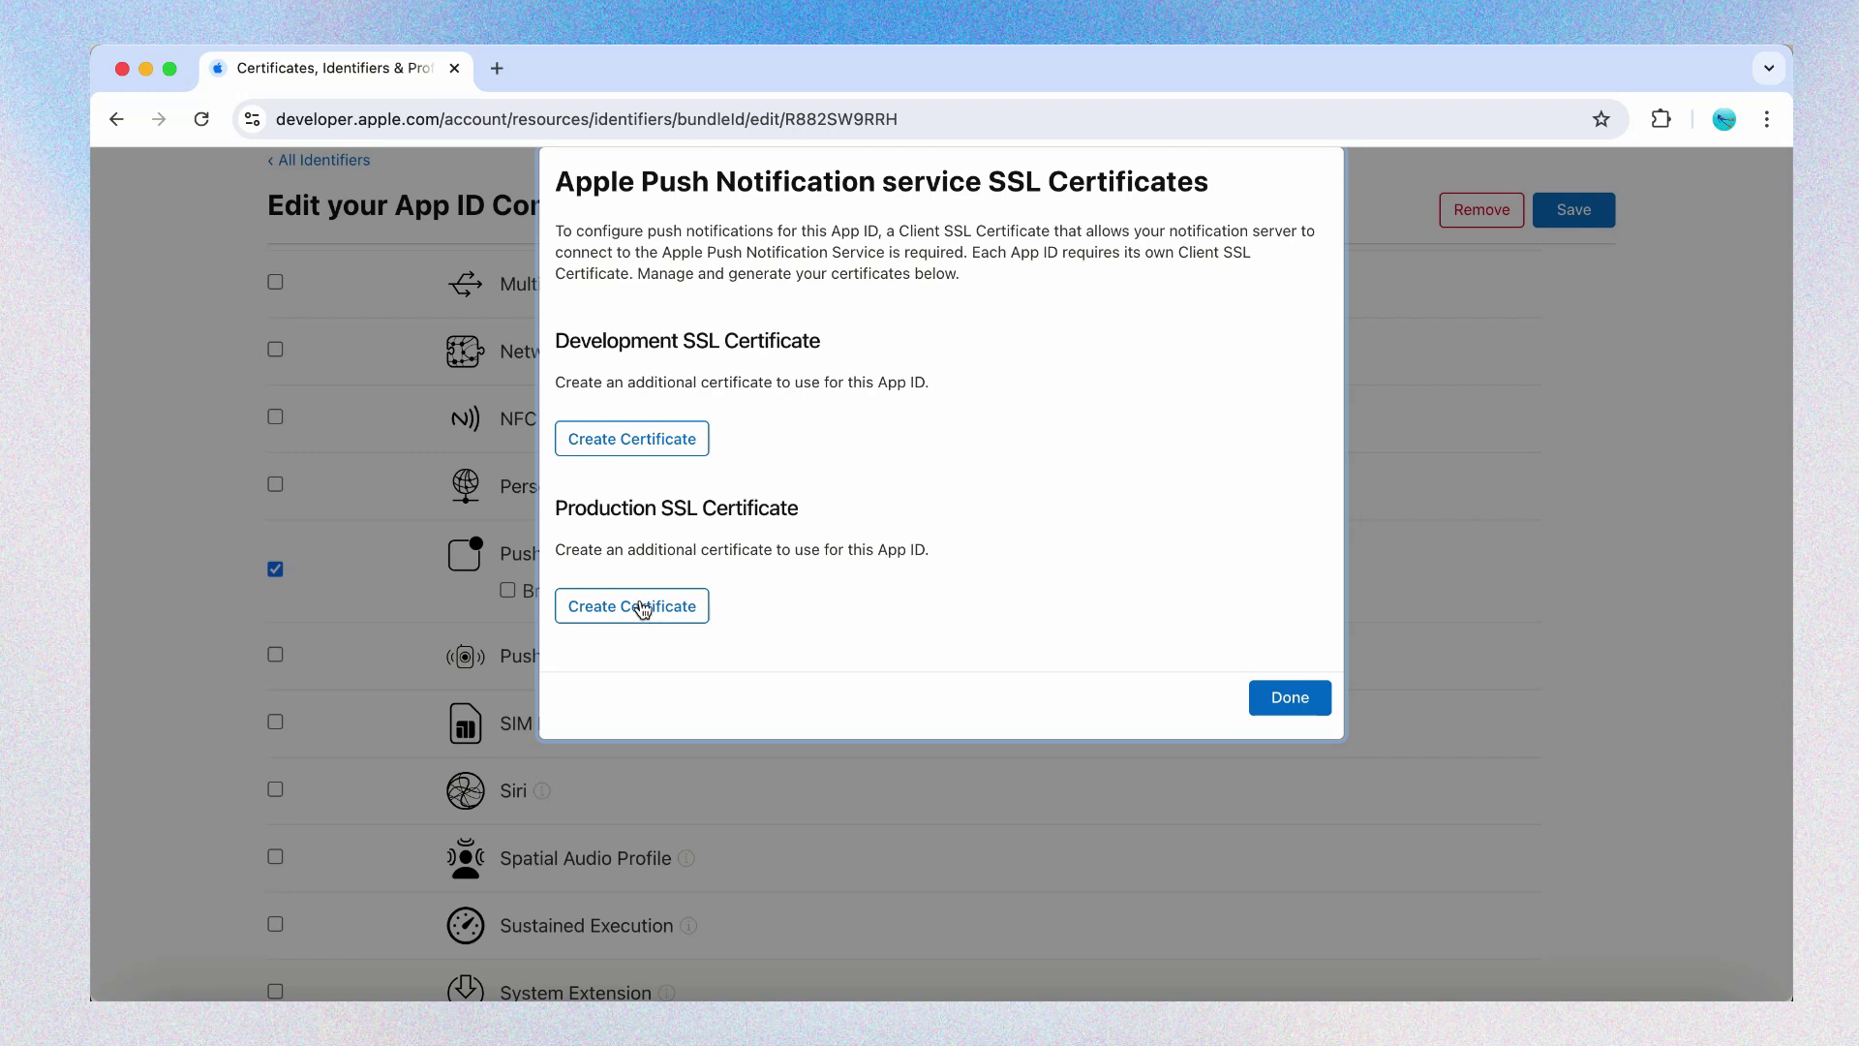
click(637, 605)
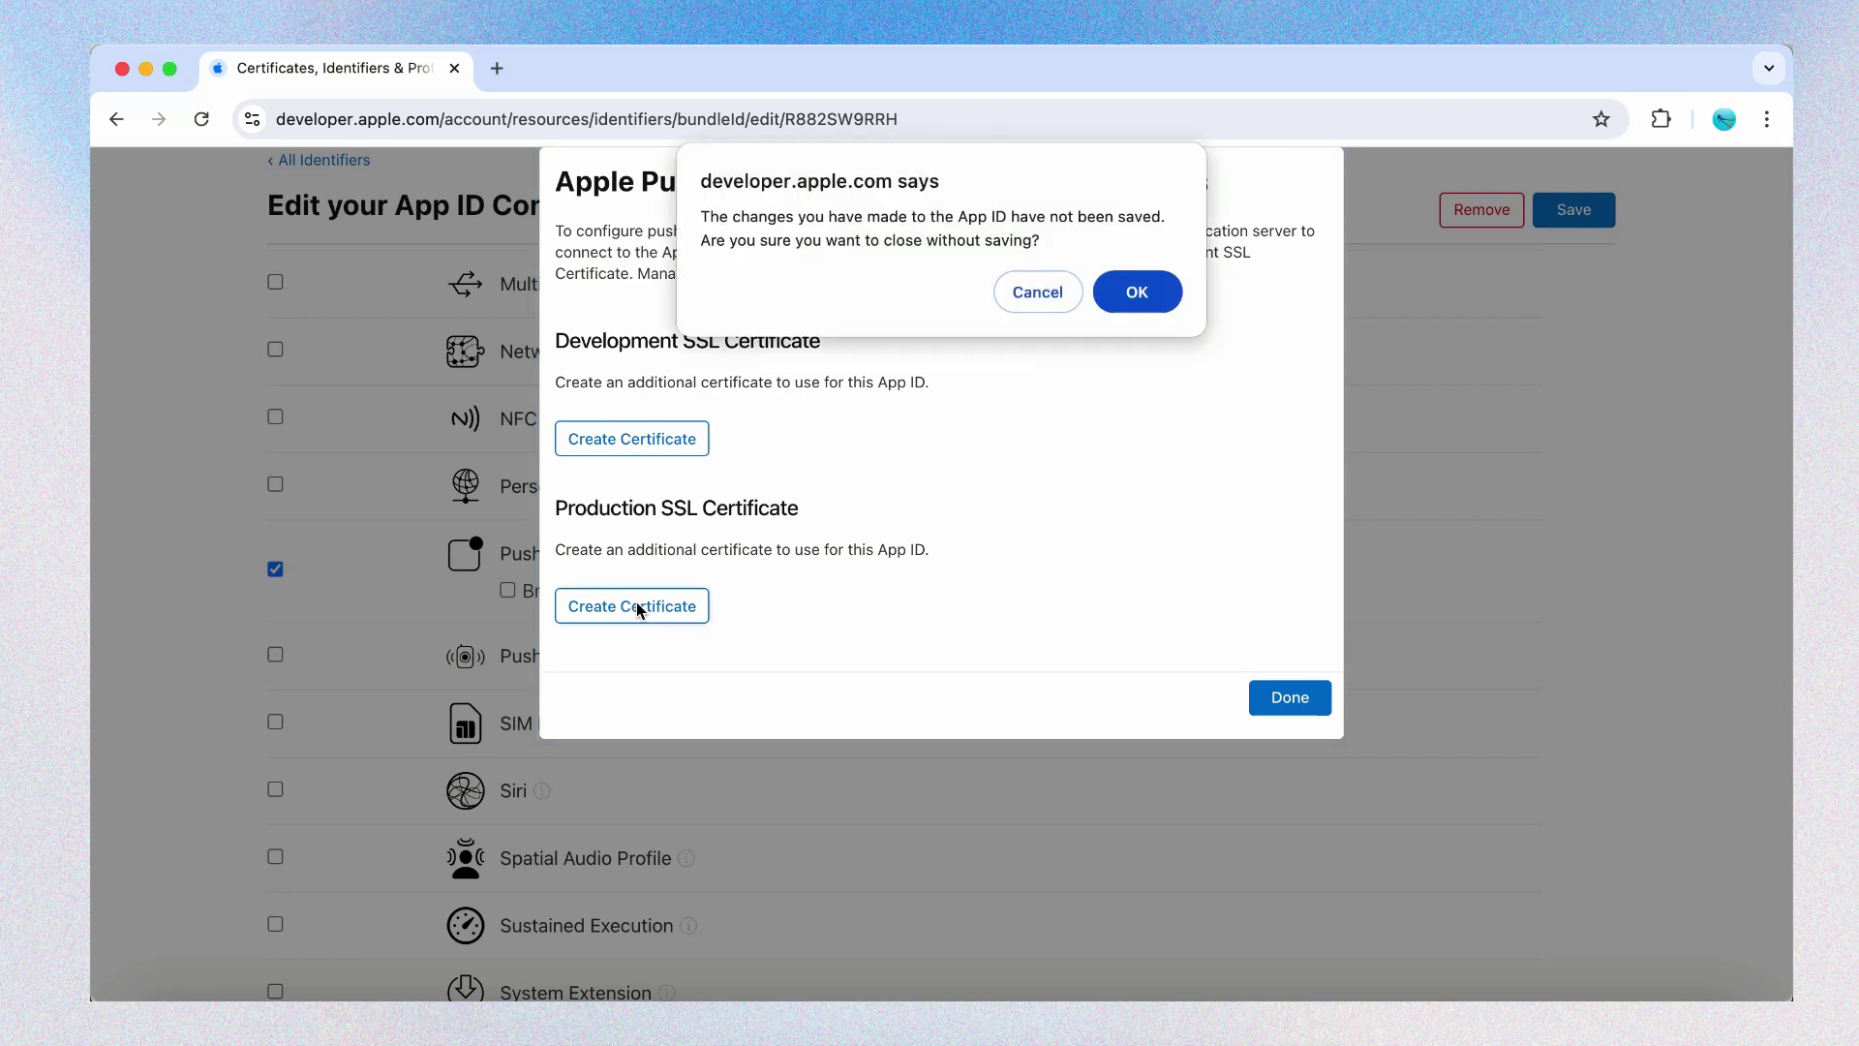
click(1128, 297)
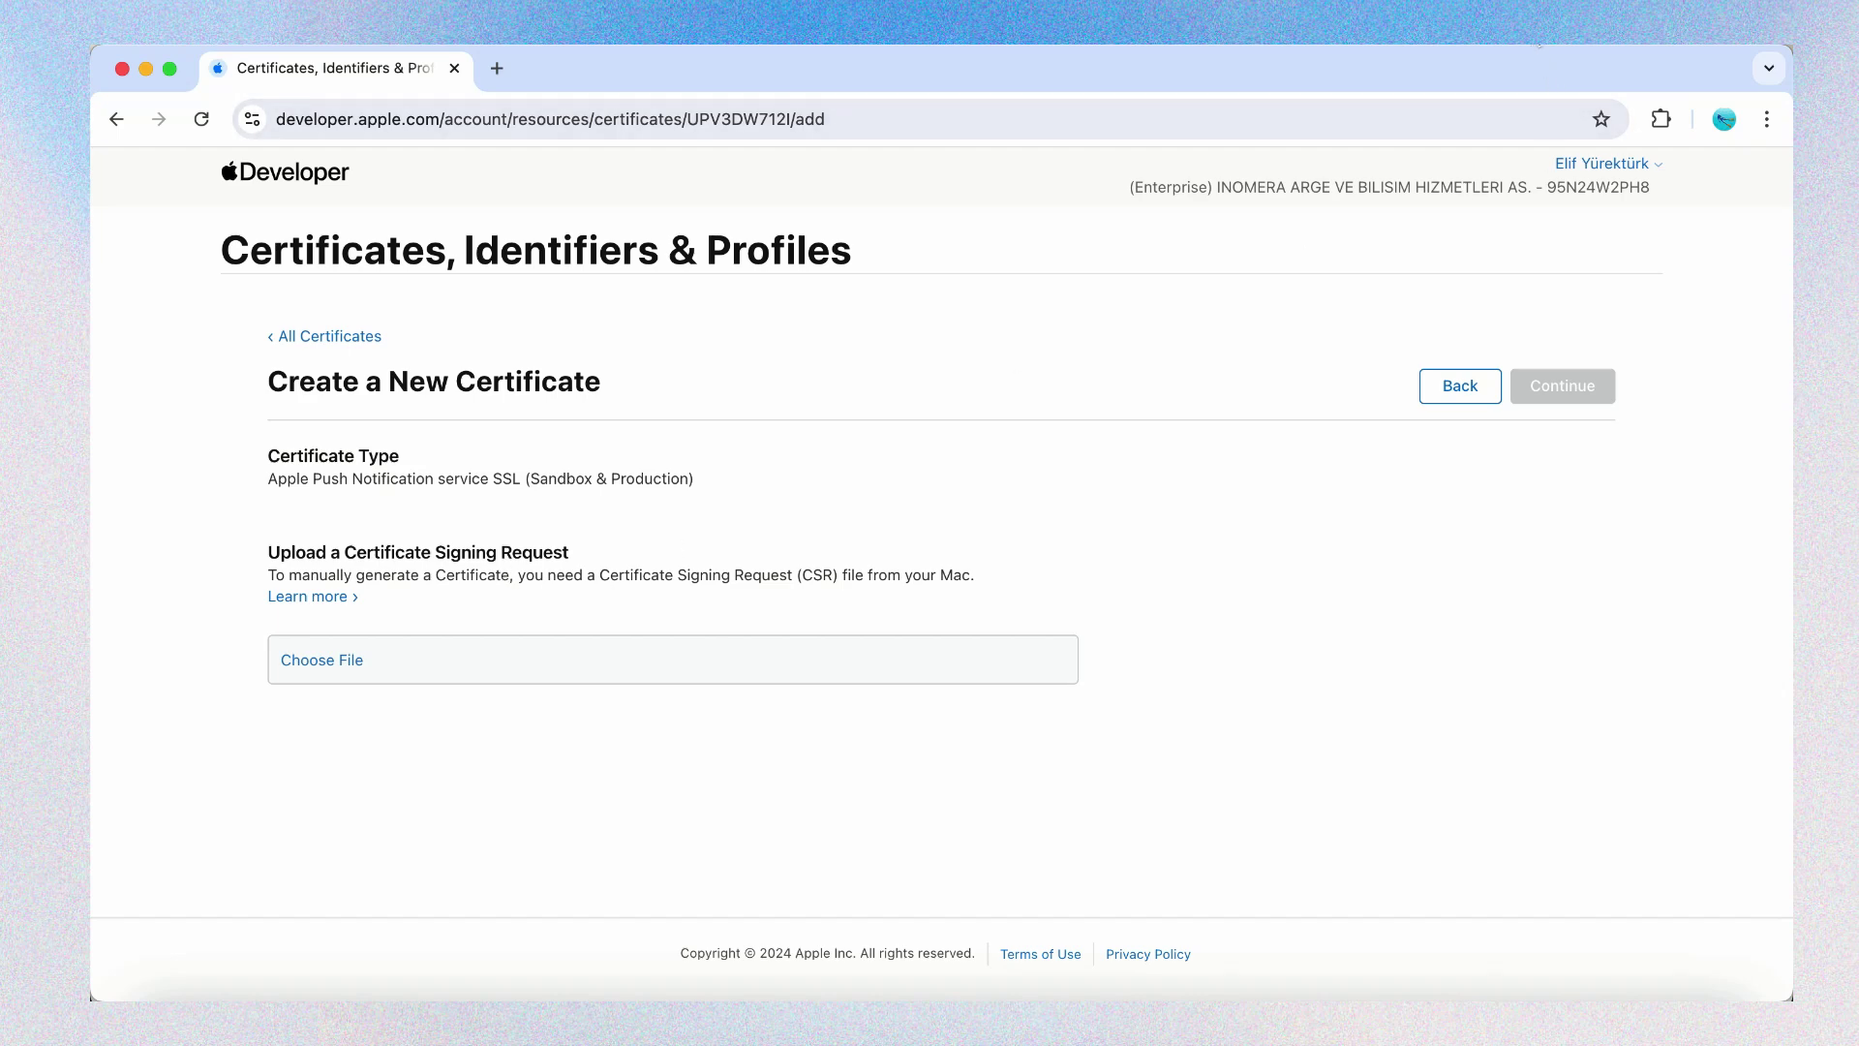
Step: Launch Keychain Access and start requesting a certificate from a certificate authority
key(super+space)
text(keyc)
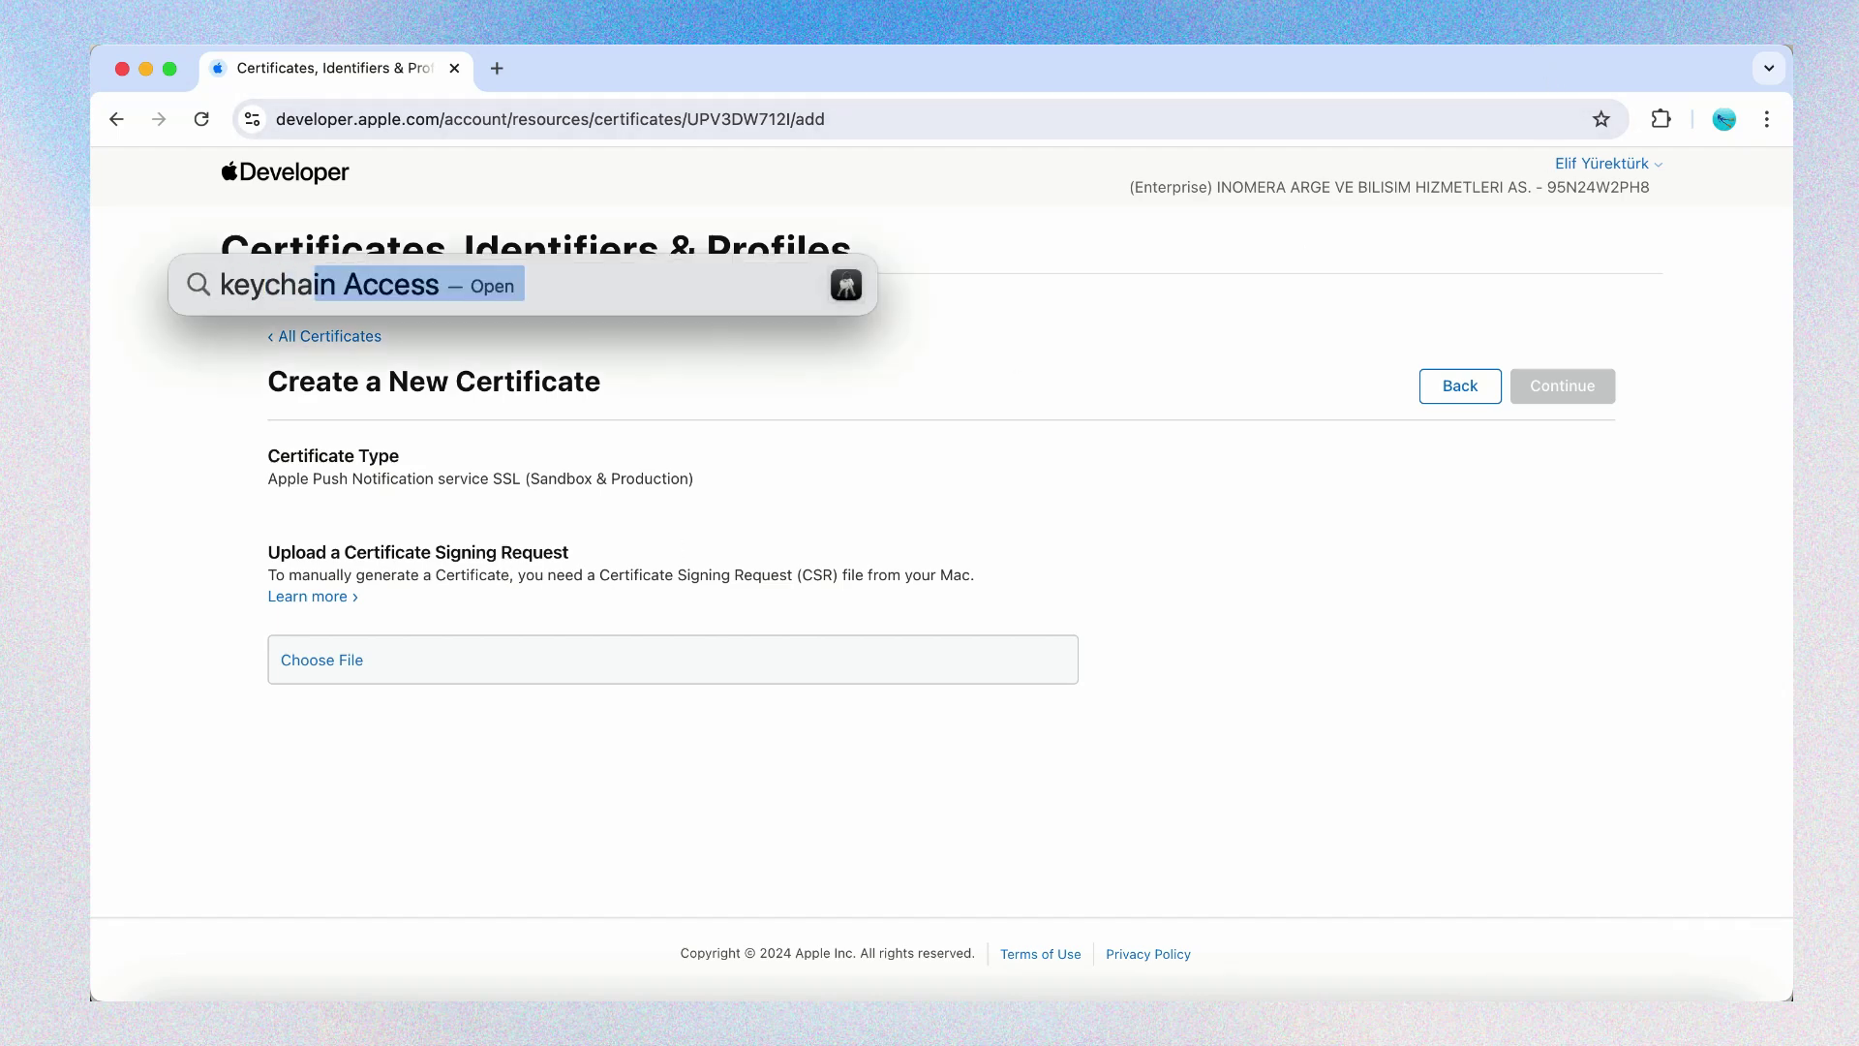
text(hain)
key(Return)
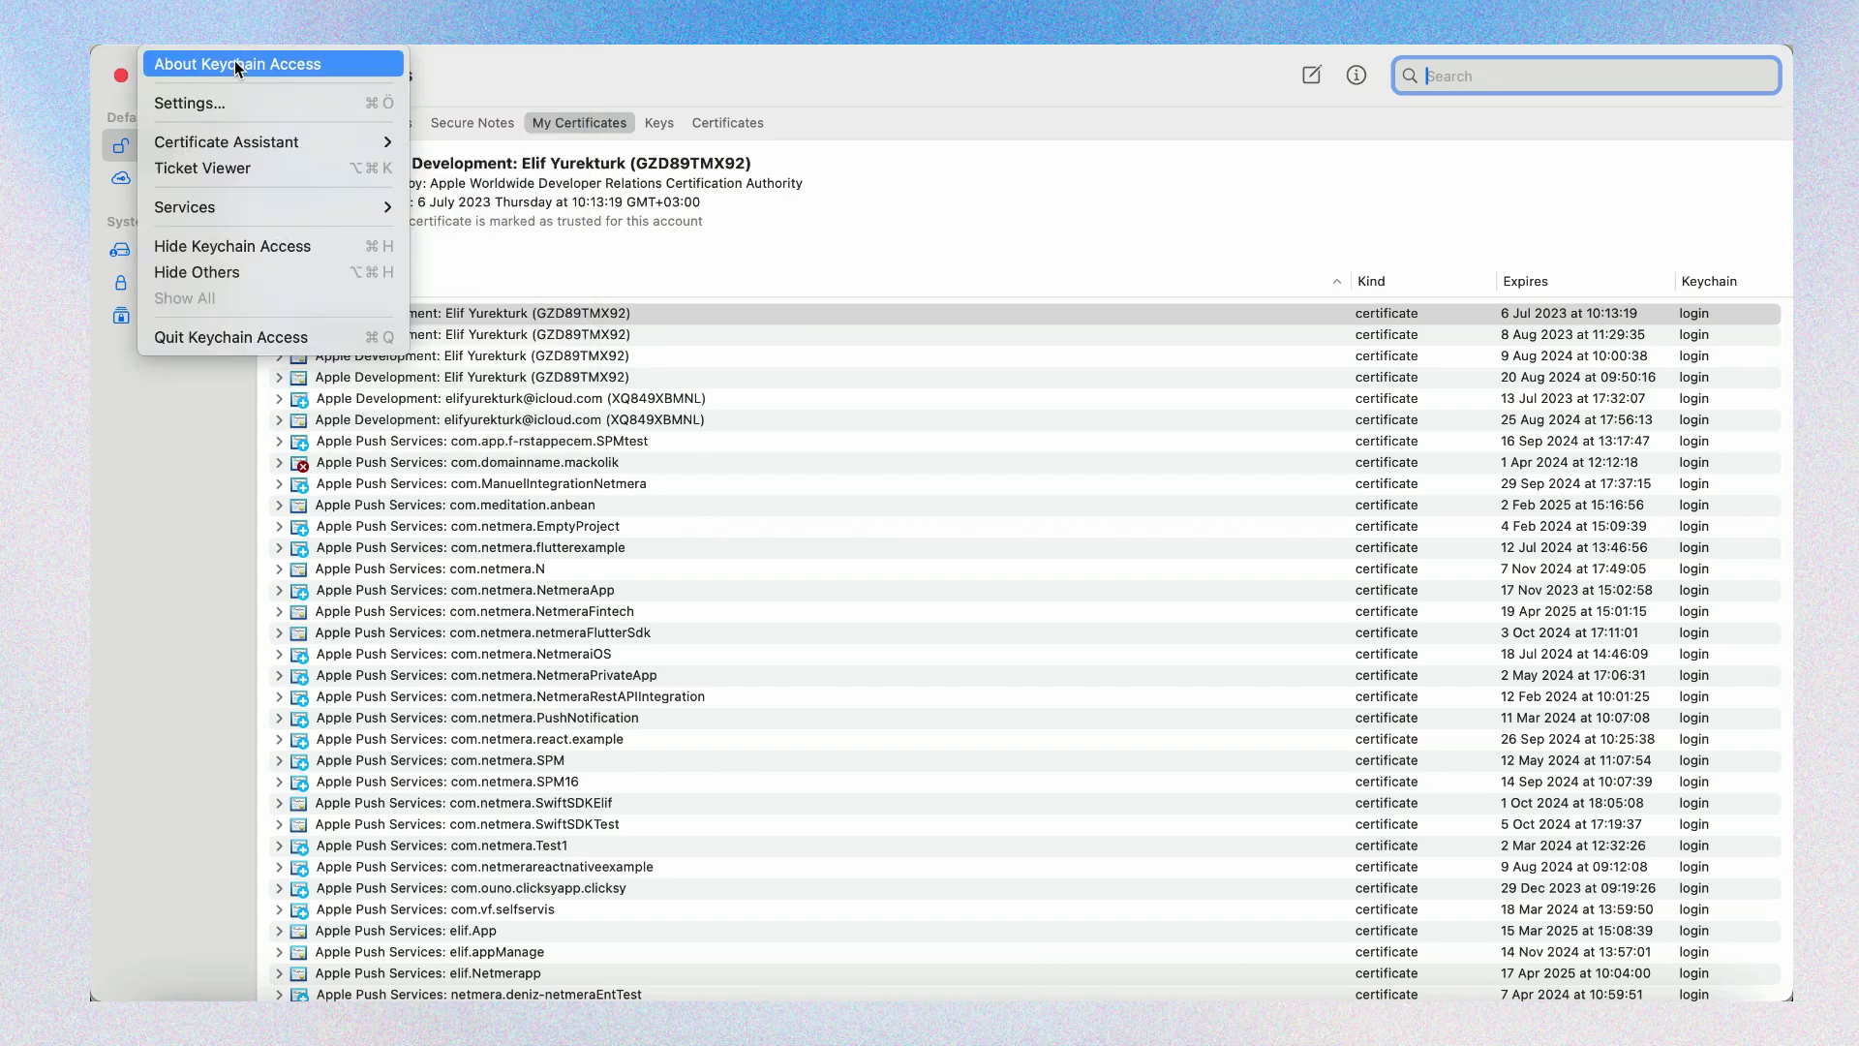
mouse_move(257, 143)
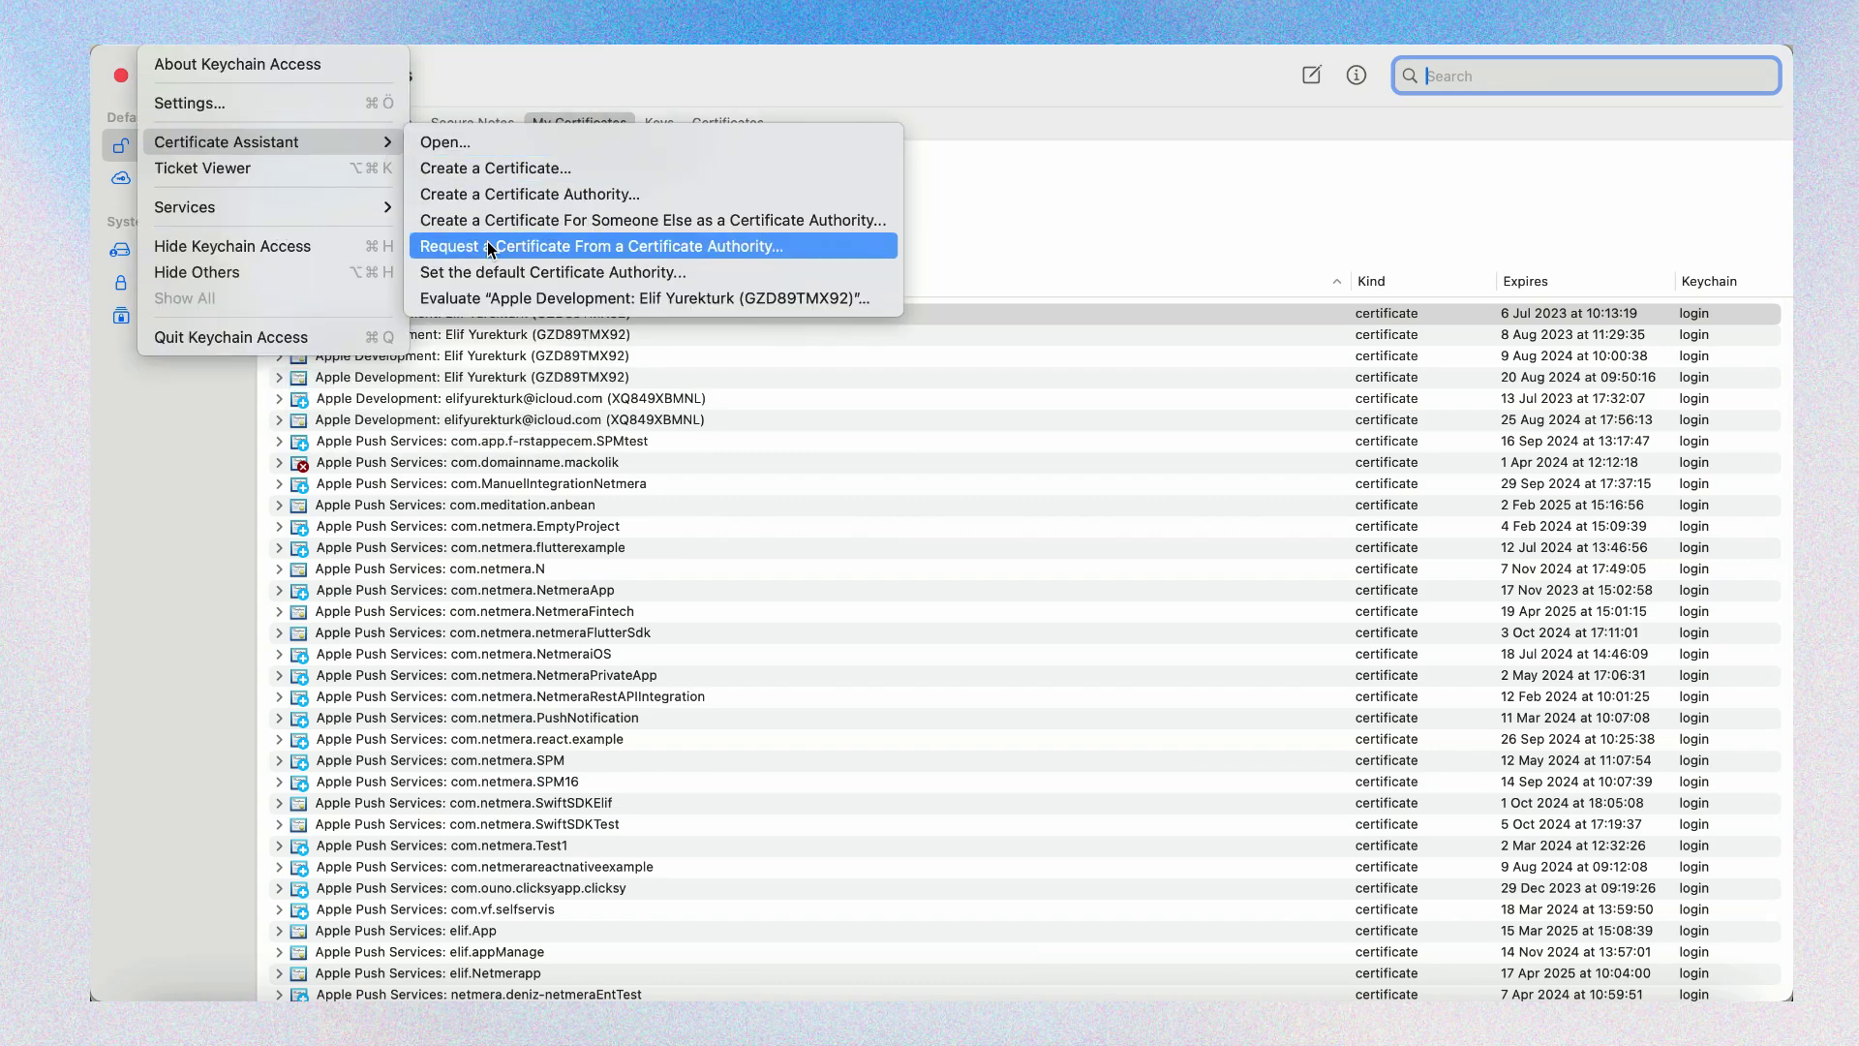
click(600, 247)
click(1241, 647)
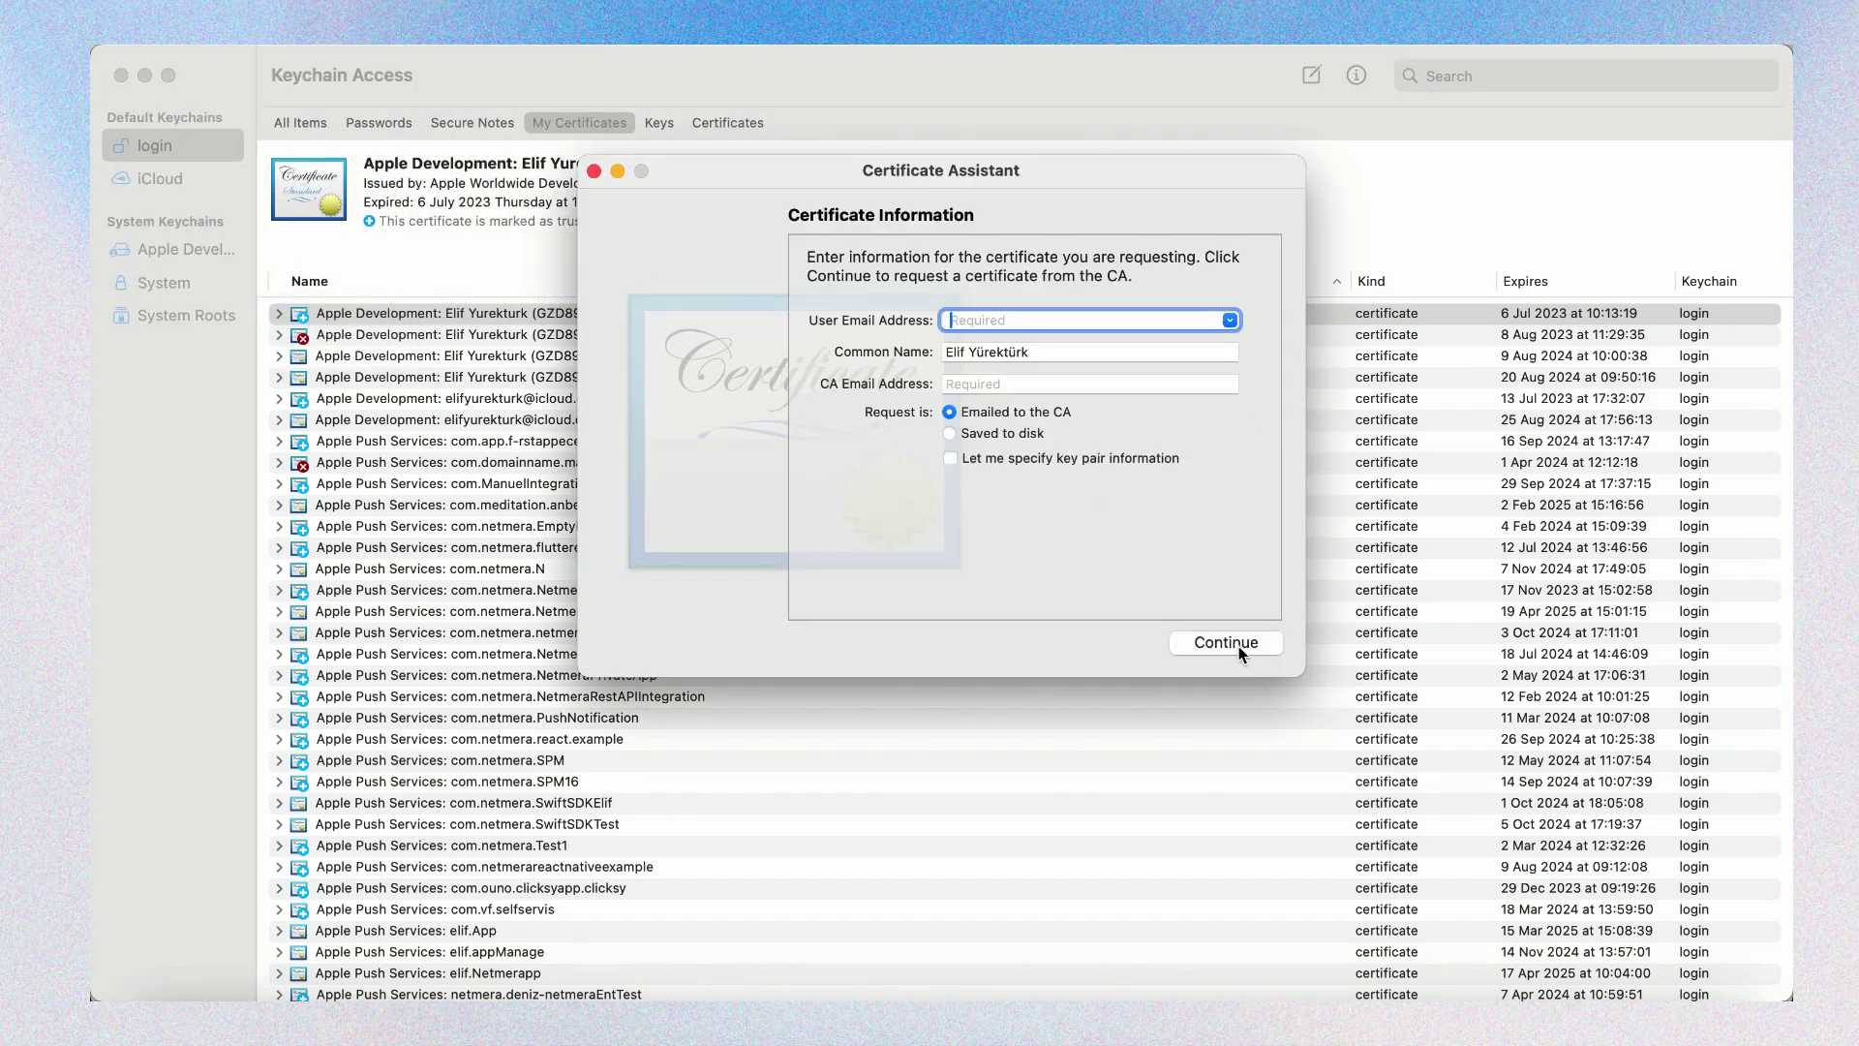
Step: Save the signing request to the Desktop, replacing the older file, and close the assistant
click(949, 434)
click(1240, 640)
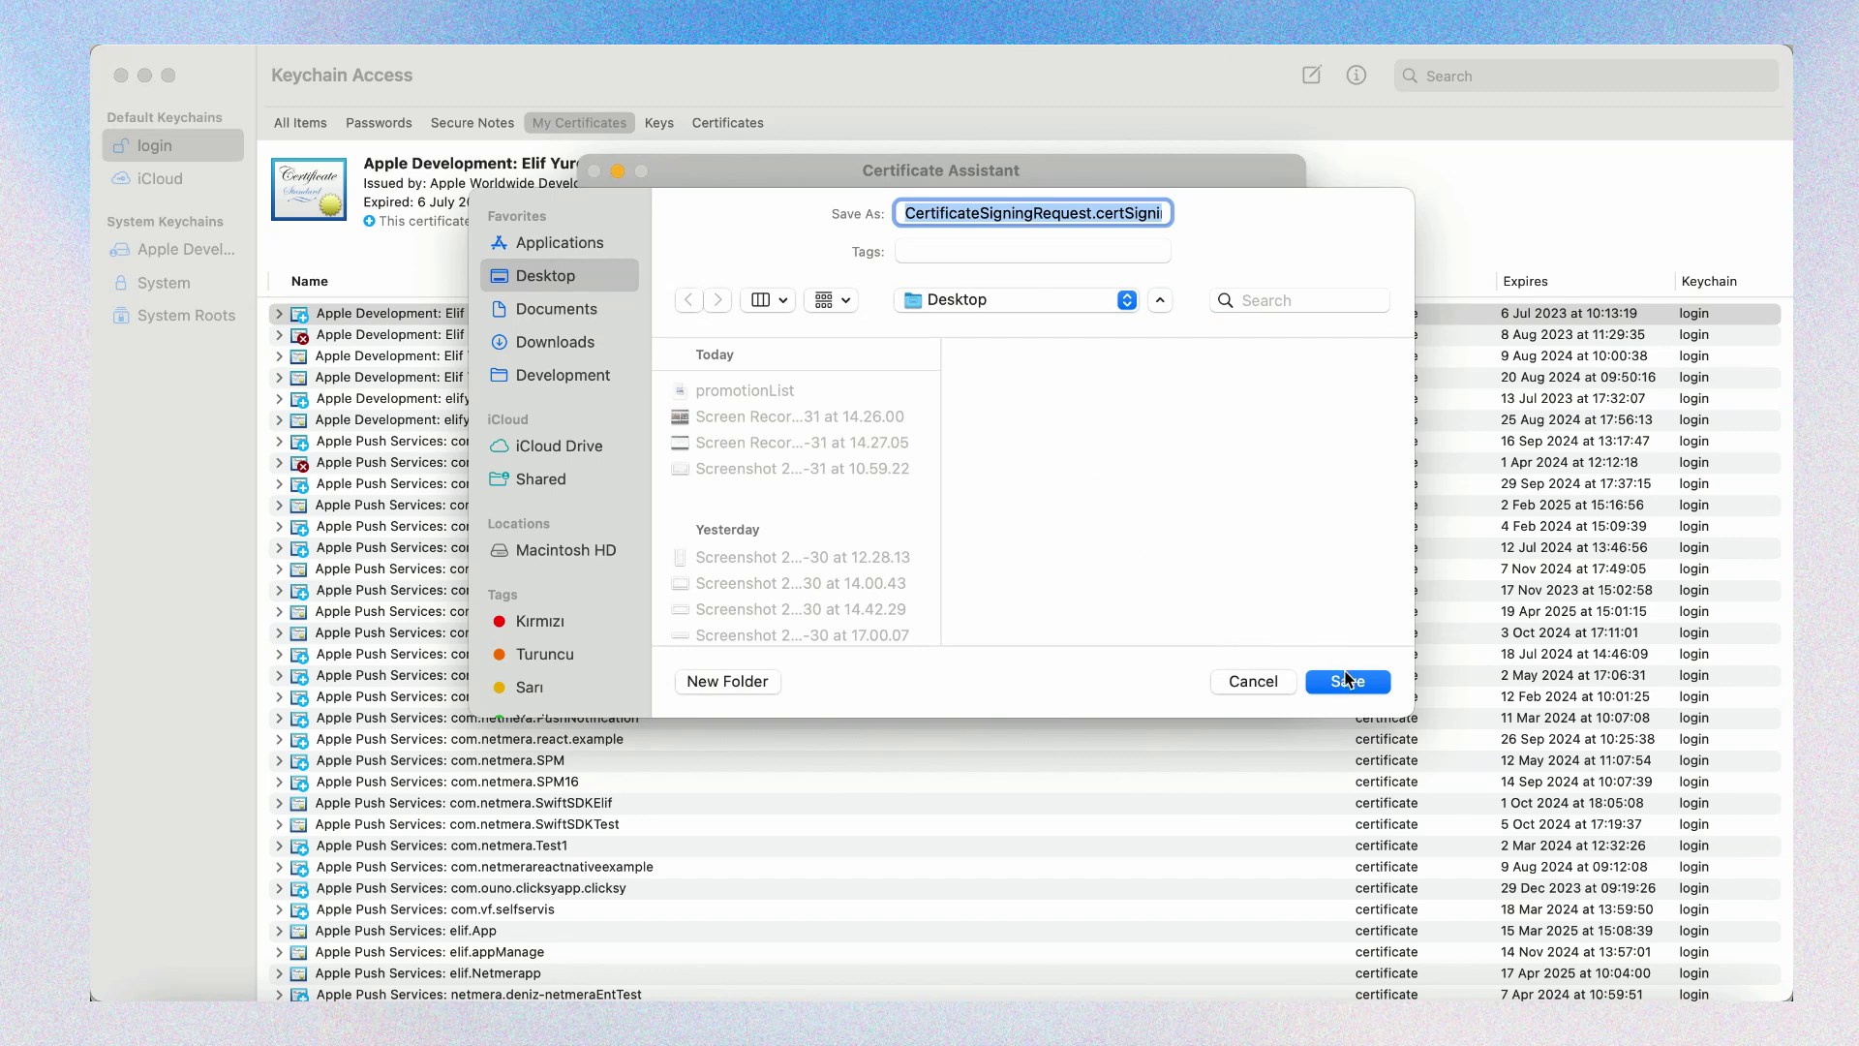
click(1345, 681)
click(1032, 542)
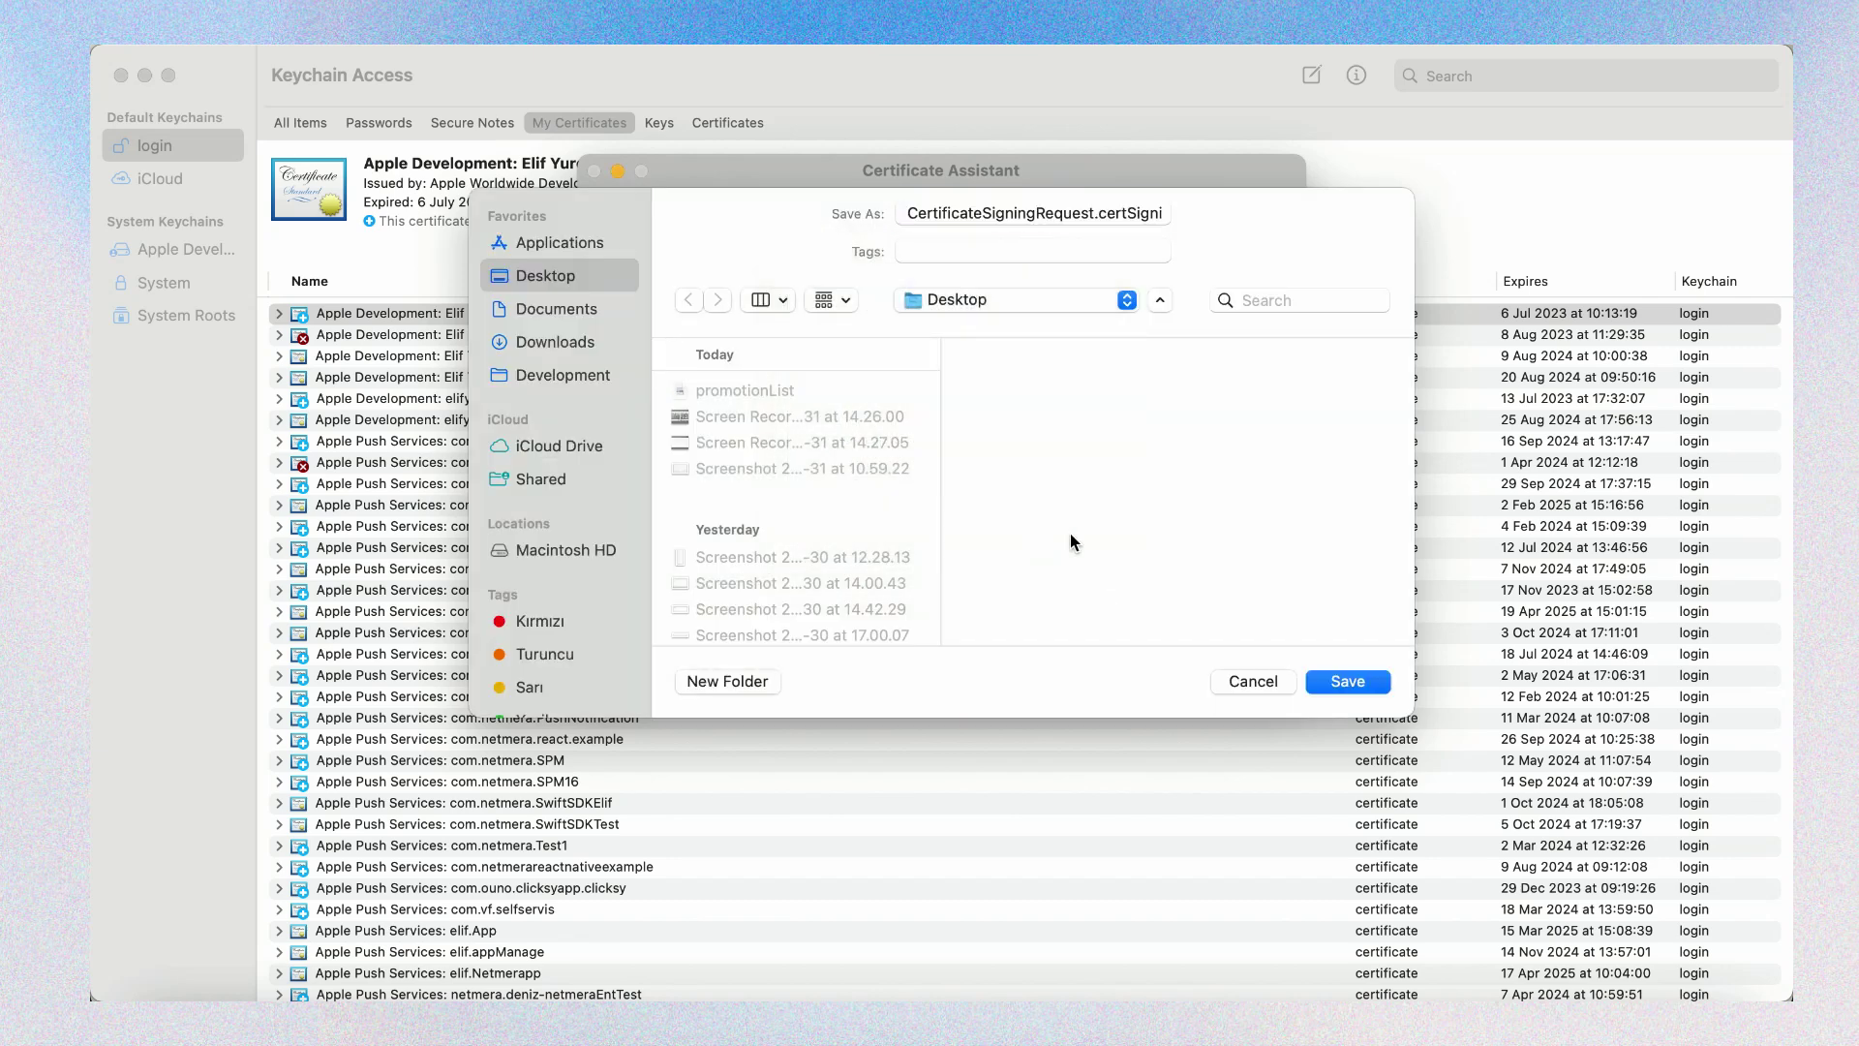
click(1223, 640)
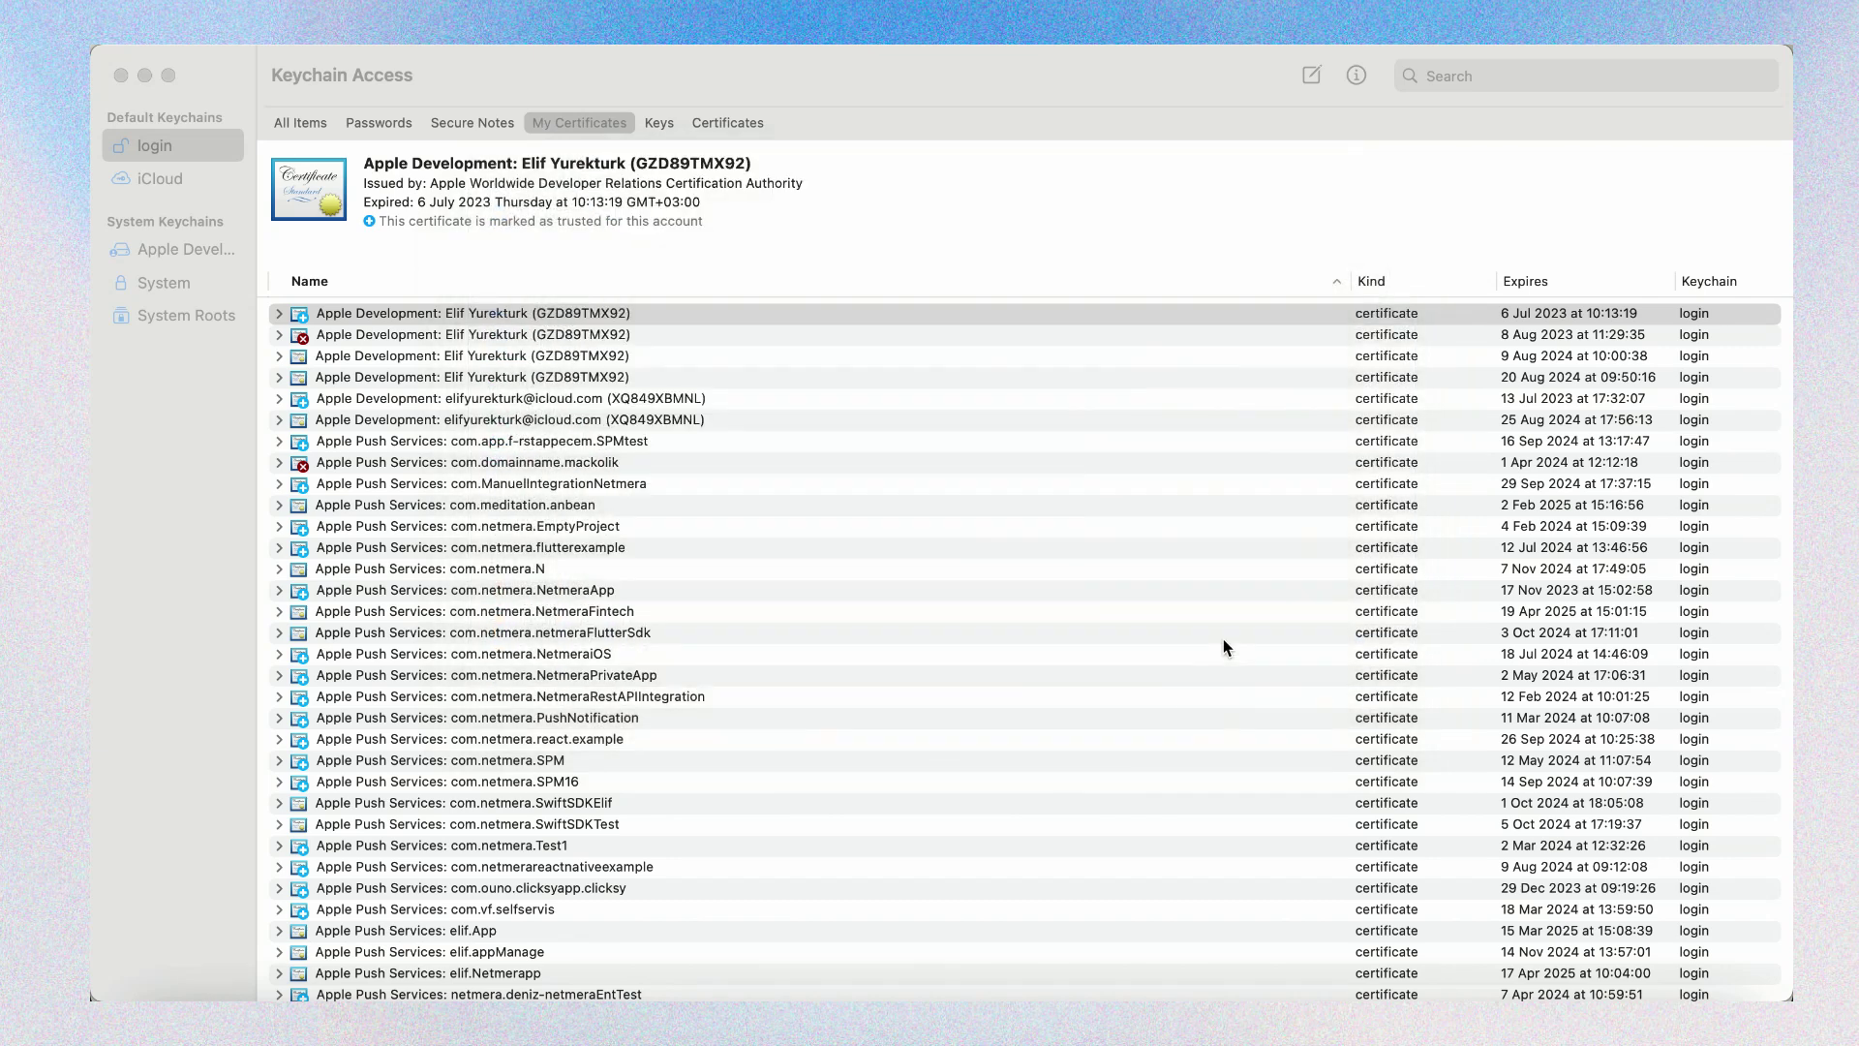
key(super+Tab)
key(super+Tab)
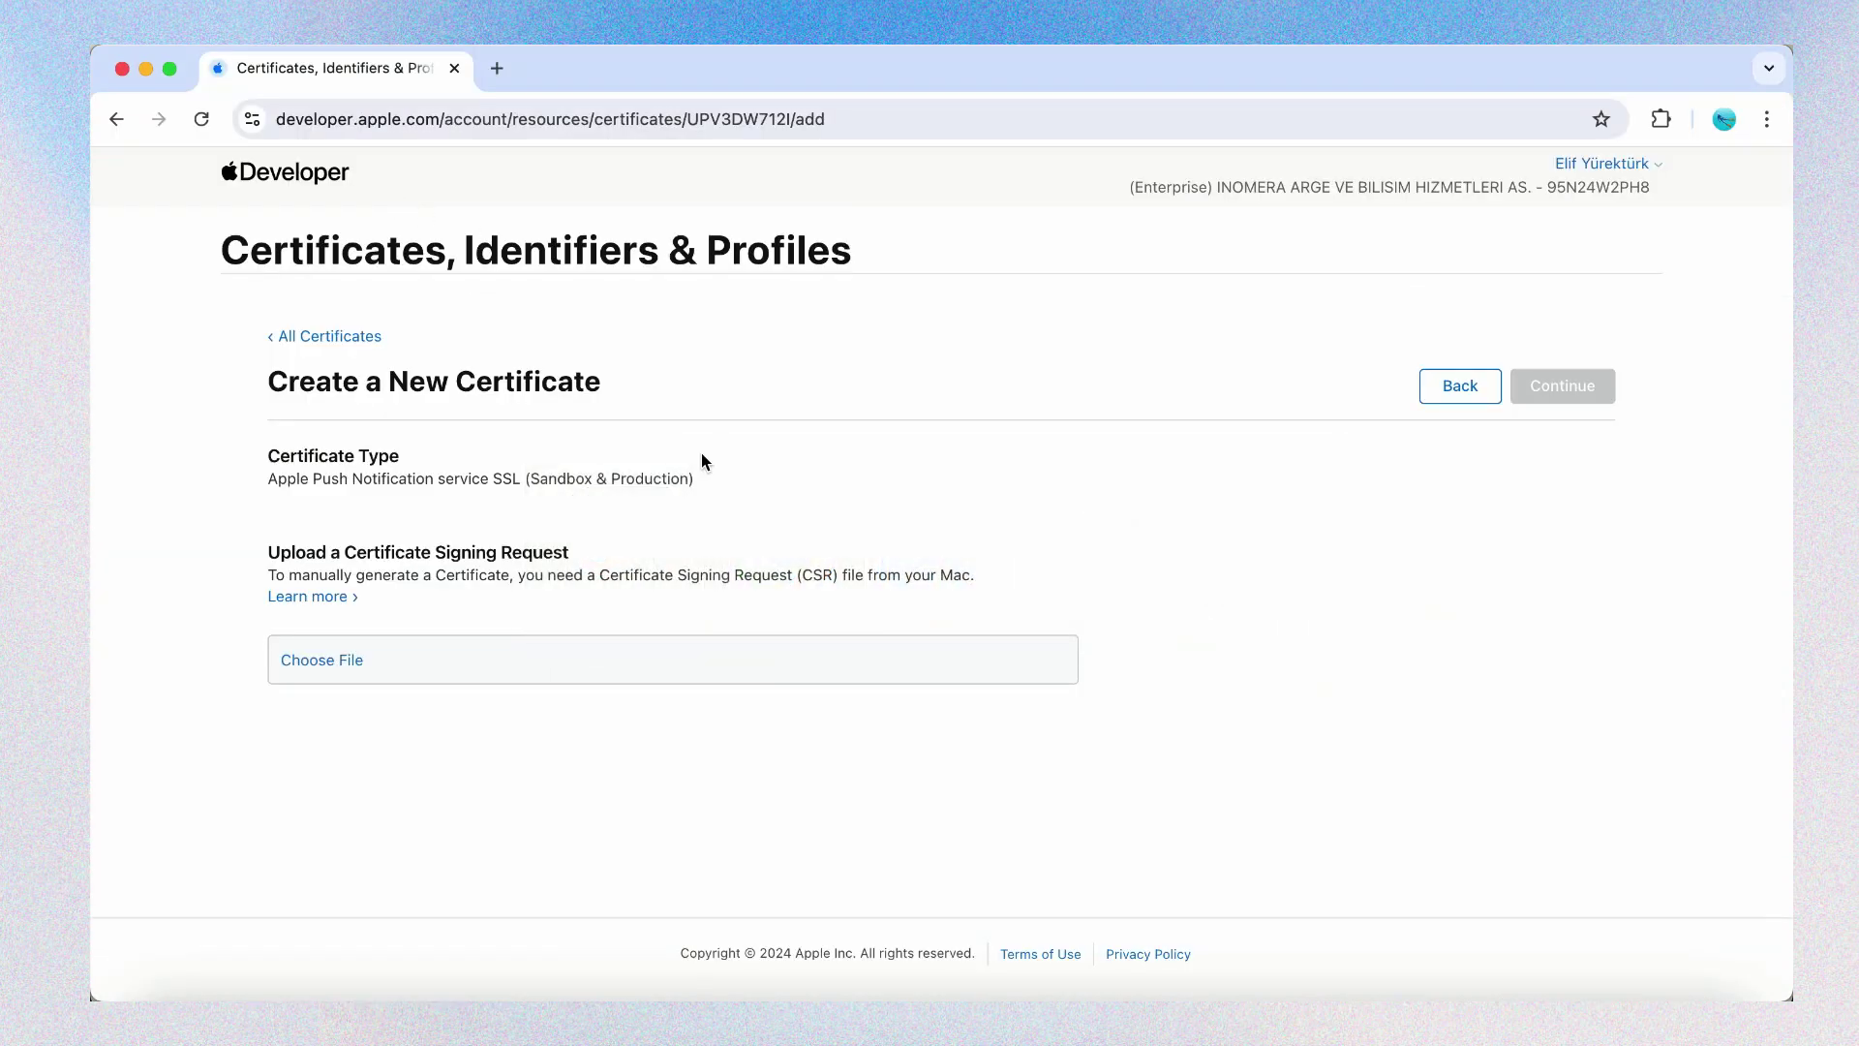
Step: Upload the latest CertificateSigningRequest file, create the push certificate, and download it
click(333, 659)
click(276, 345)
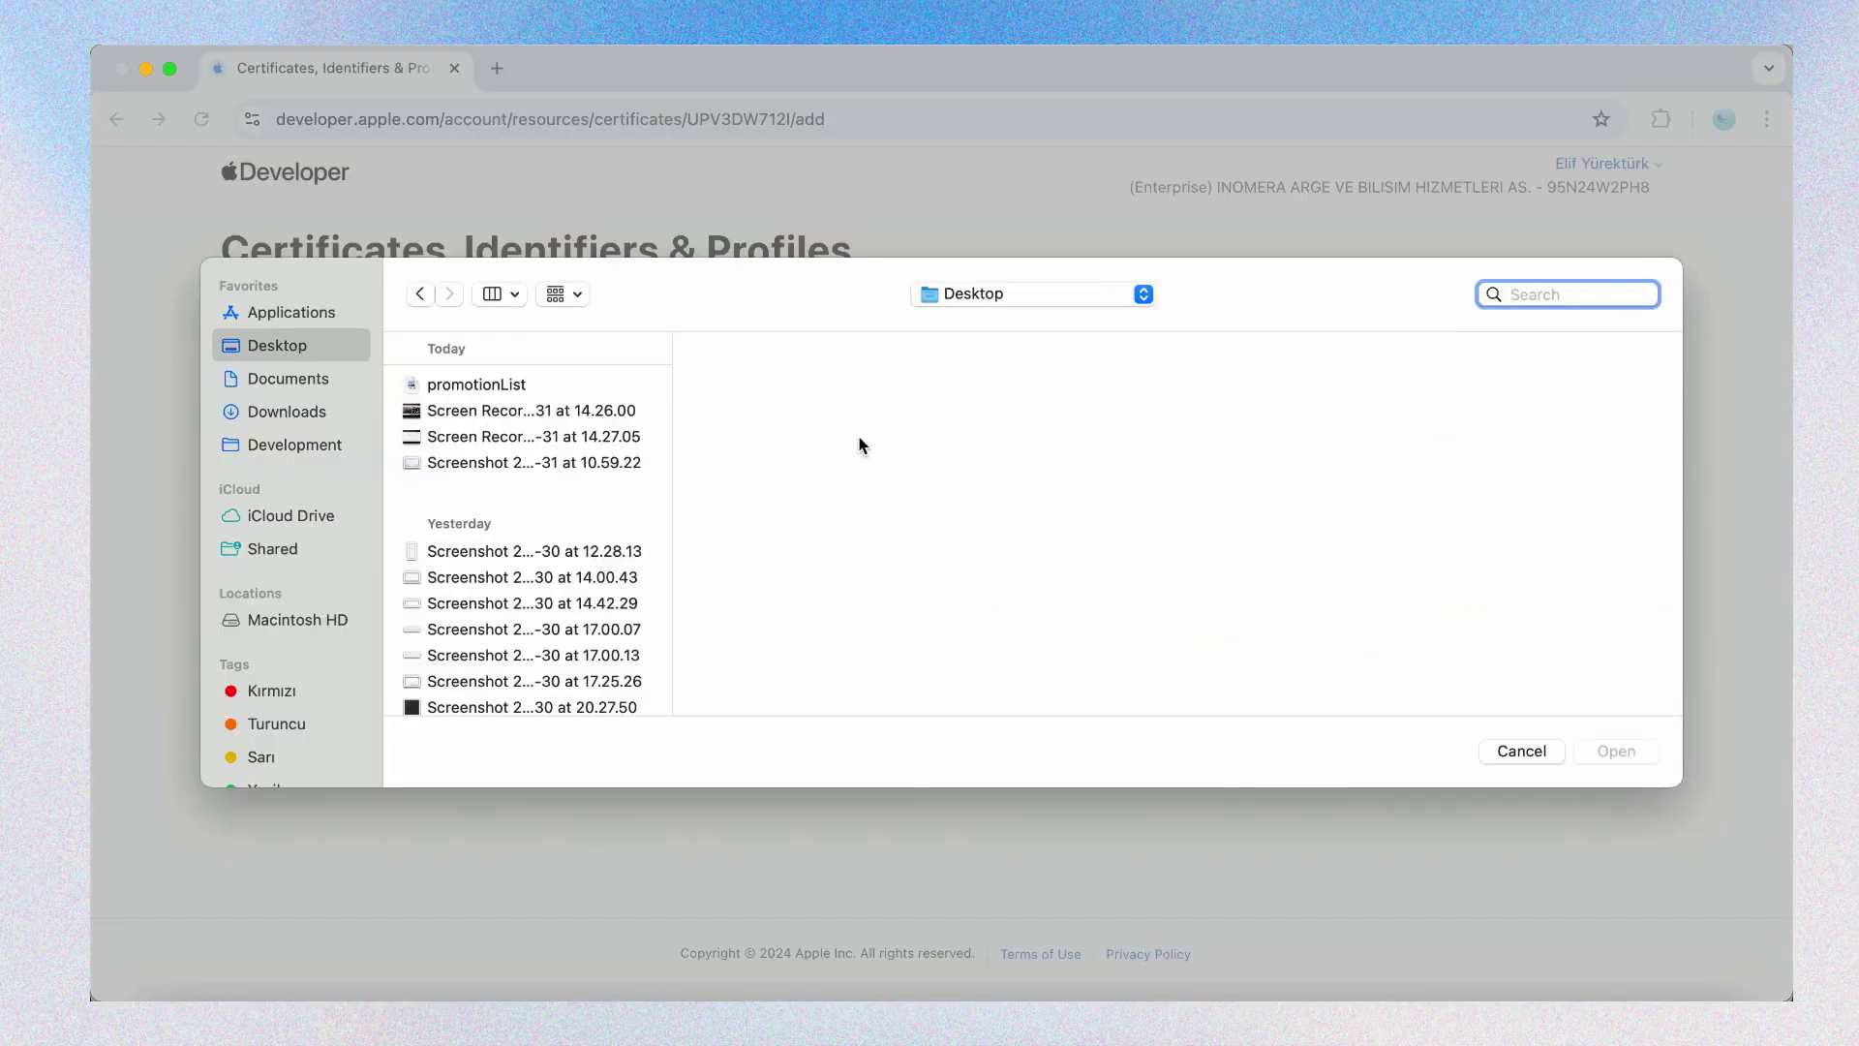
text(CertificateSigningRequest)
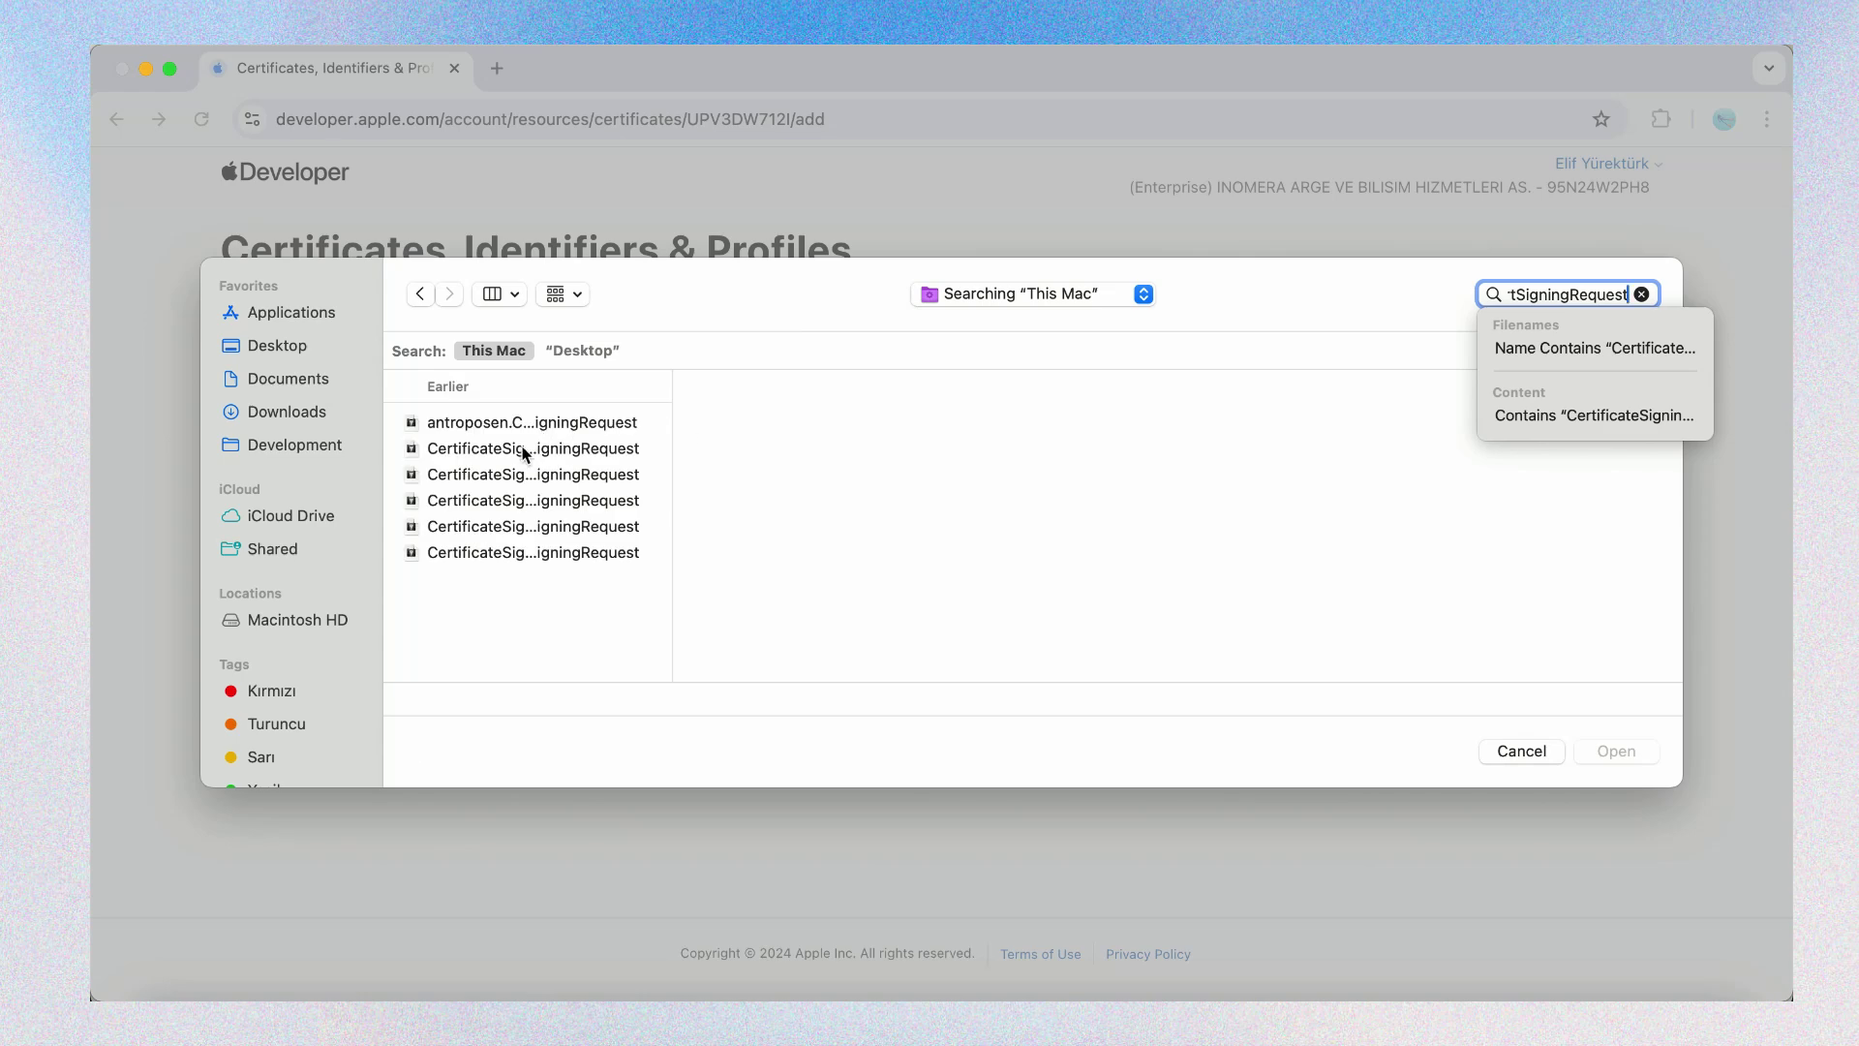
click(499, 555)
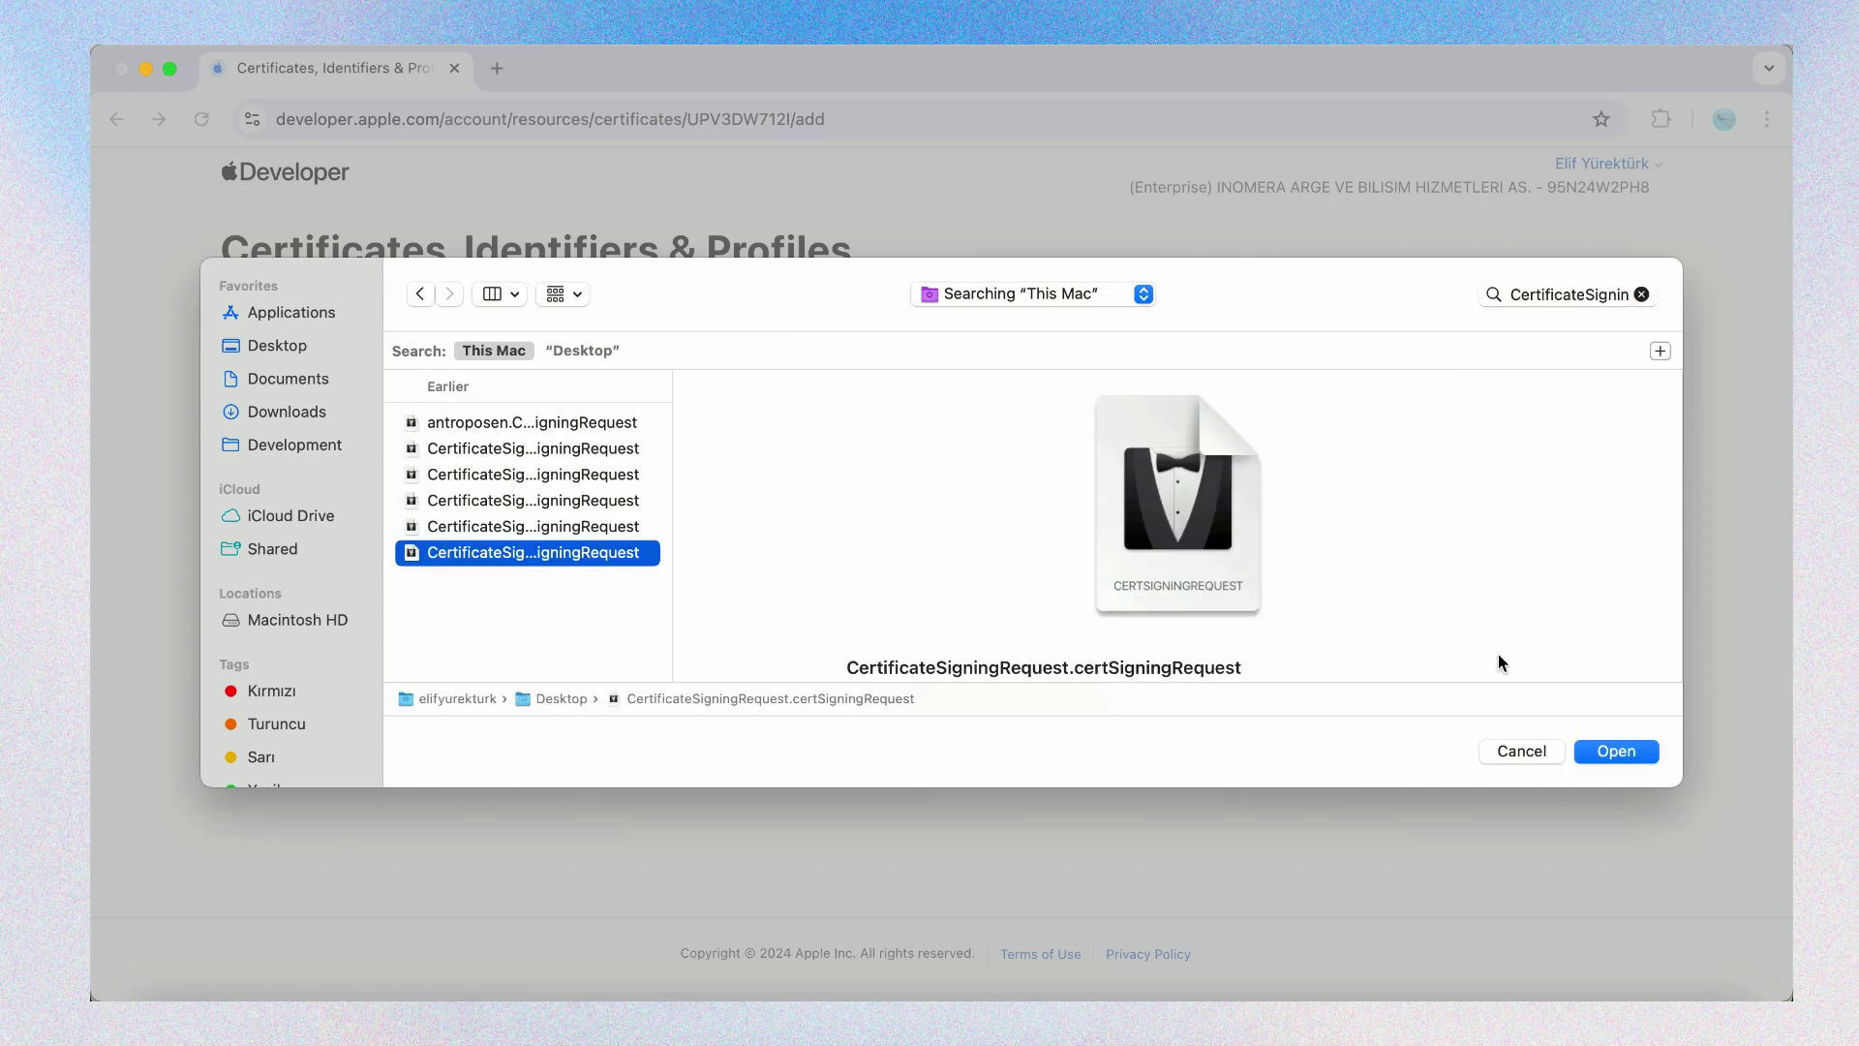
click(1617, 750)
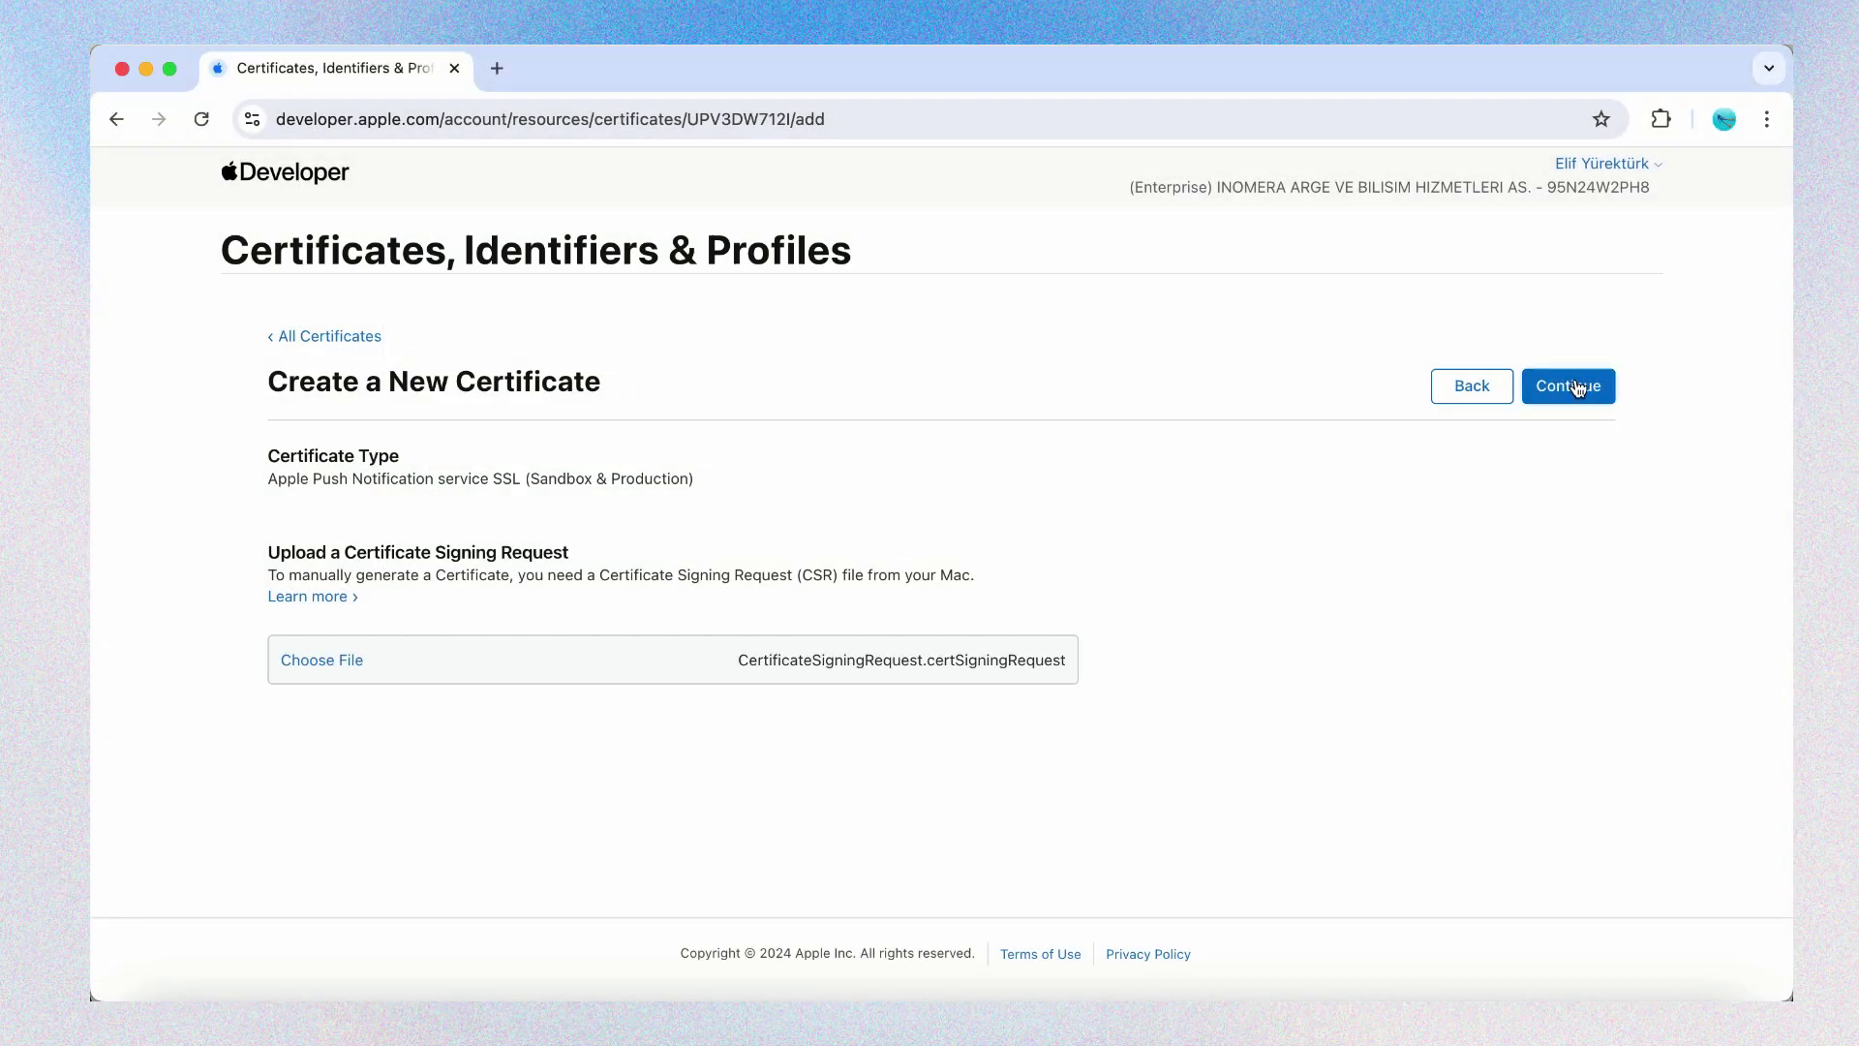
click(1569, 385)
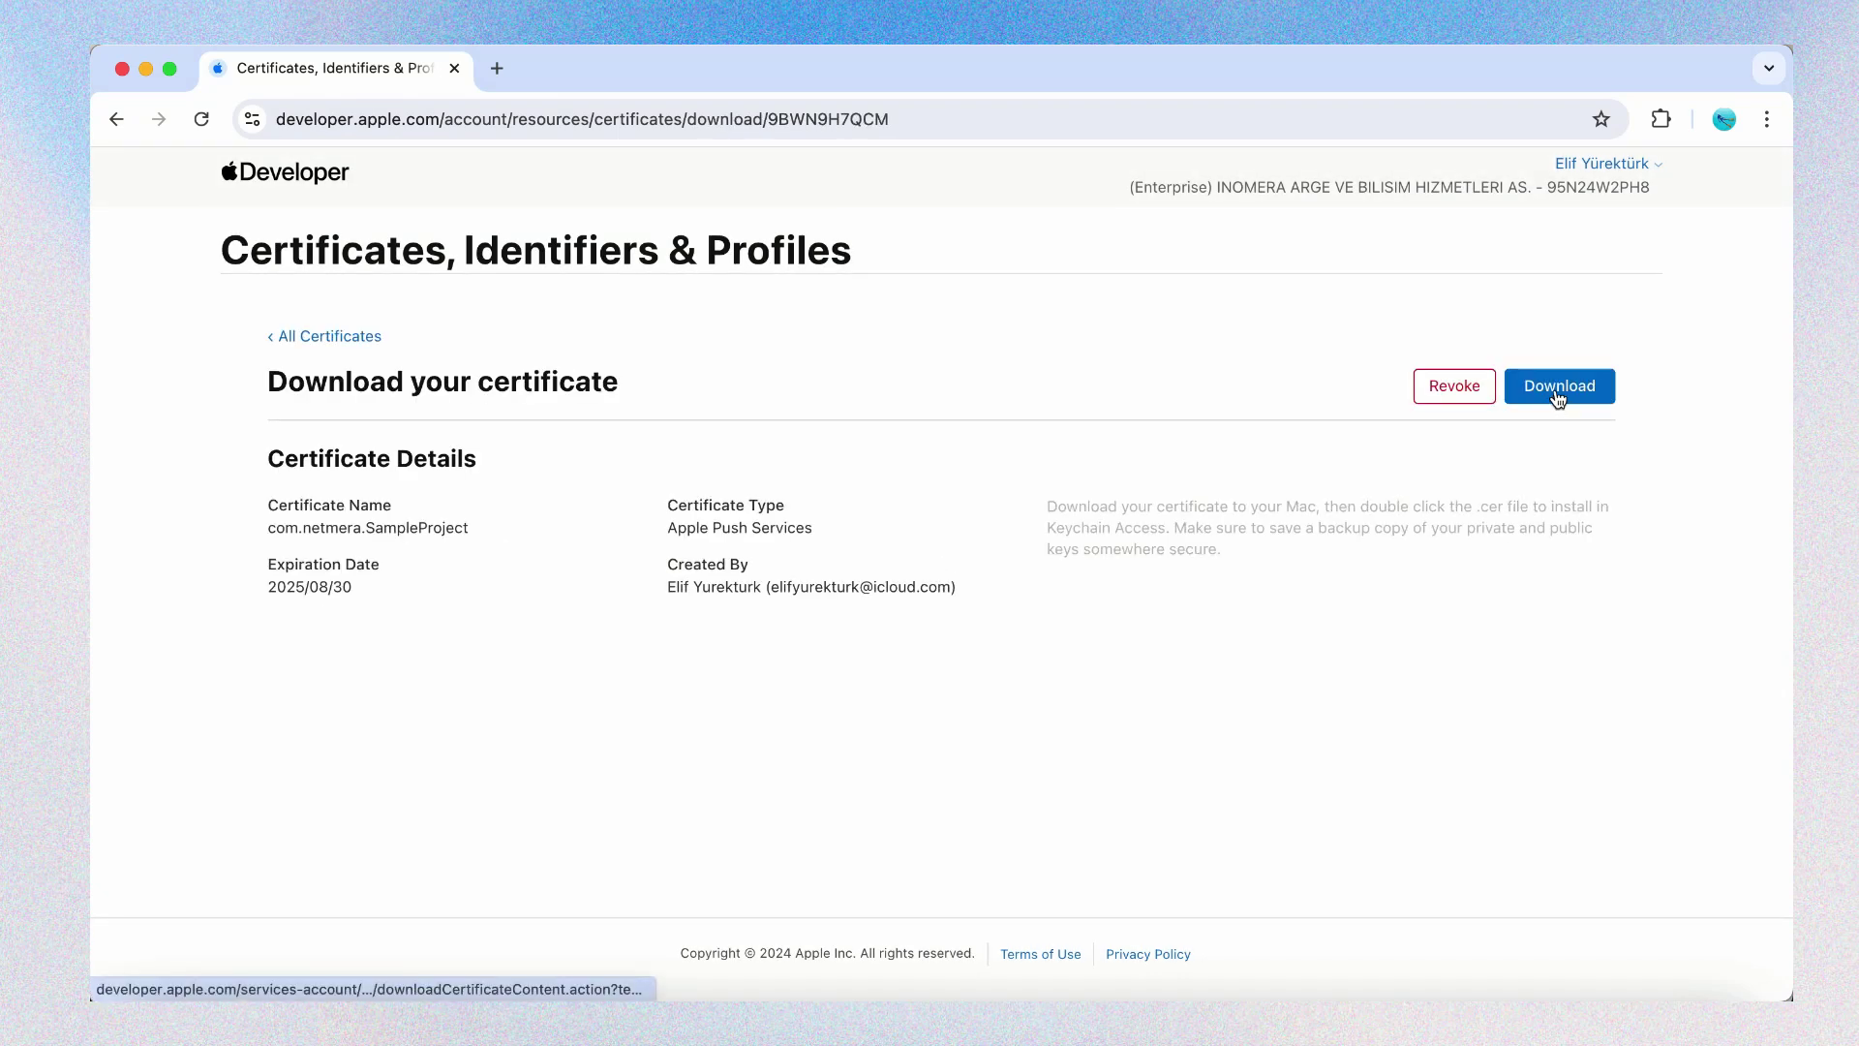
click(1559, 389)
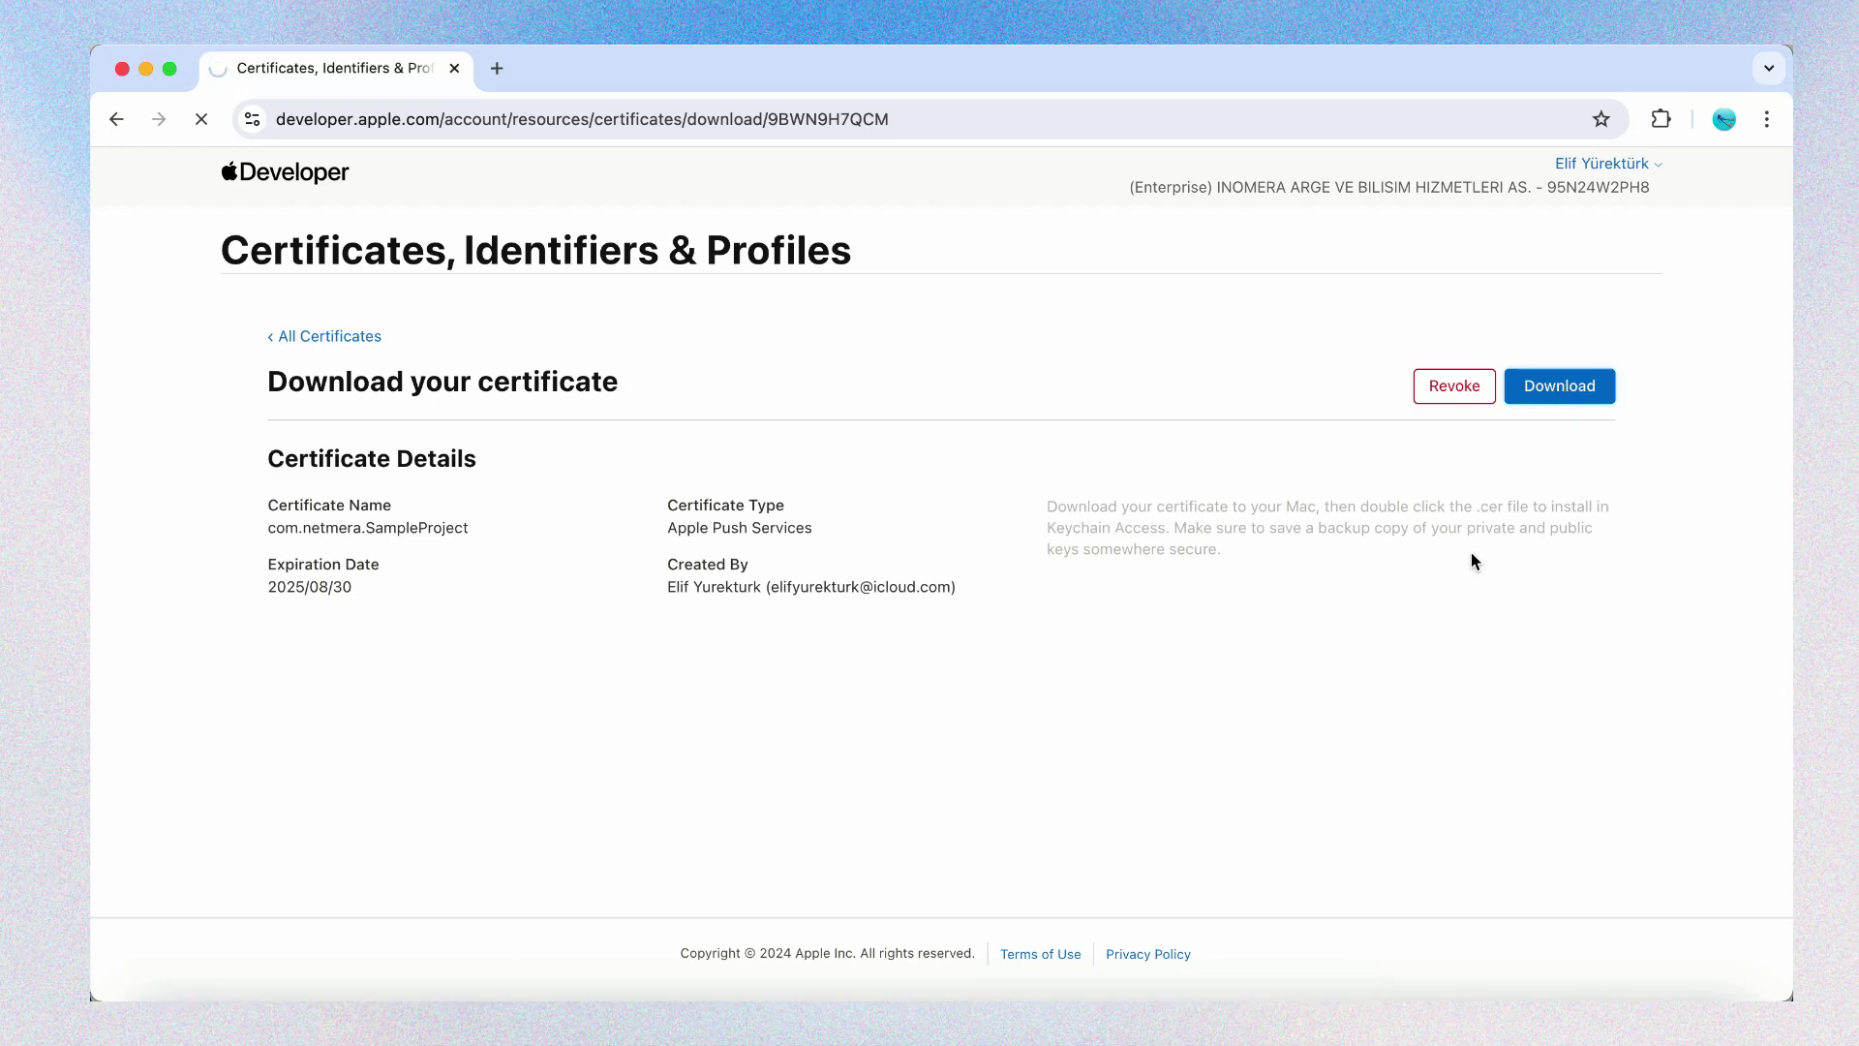
Step: Install the downloaded certificate and export it to the Desktop as password-protected sampleProjectCertificate.p12
click(1461, 175)
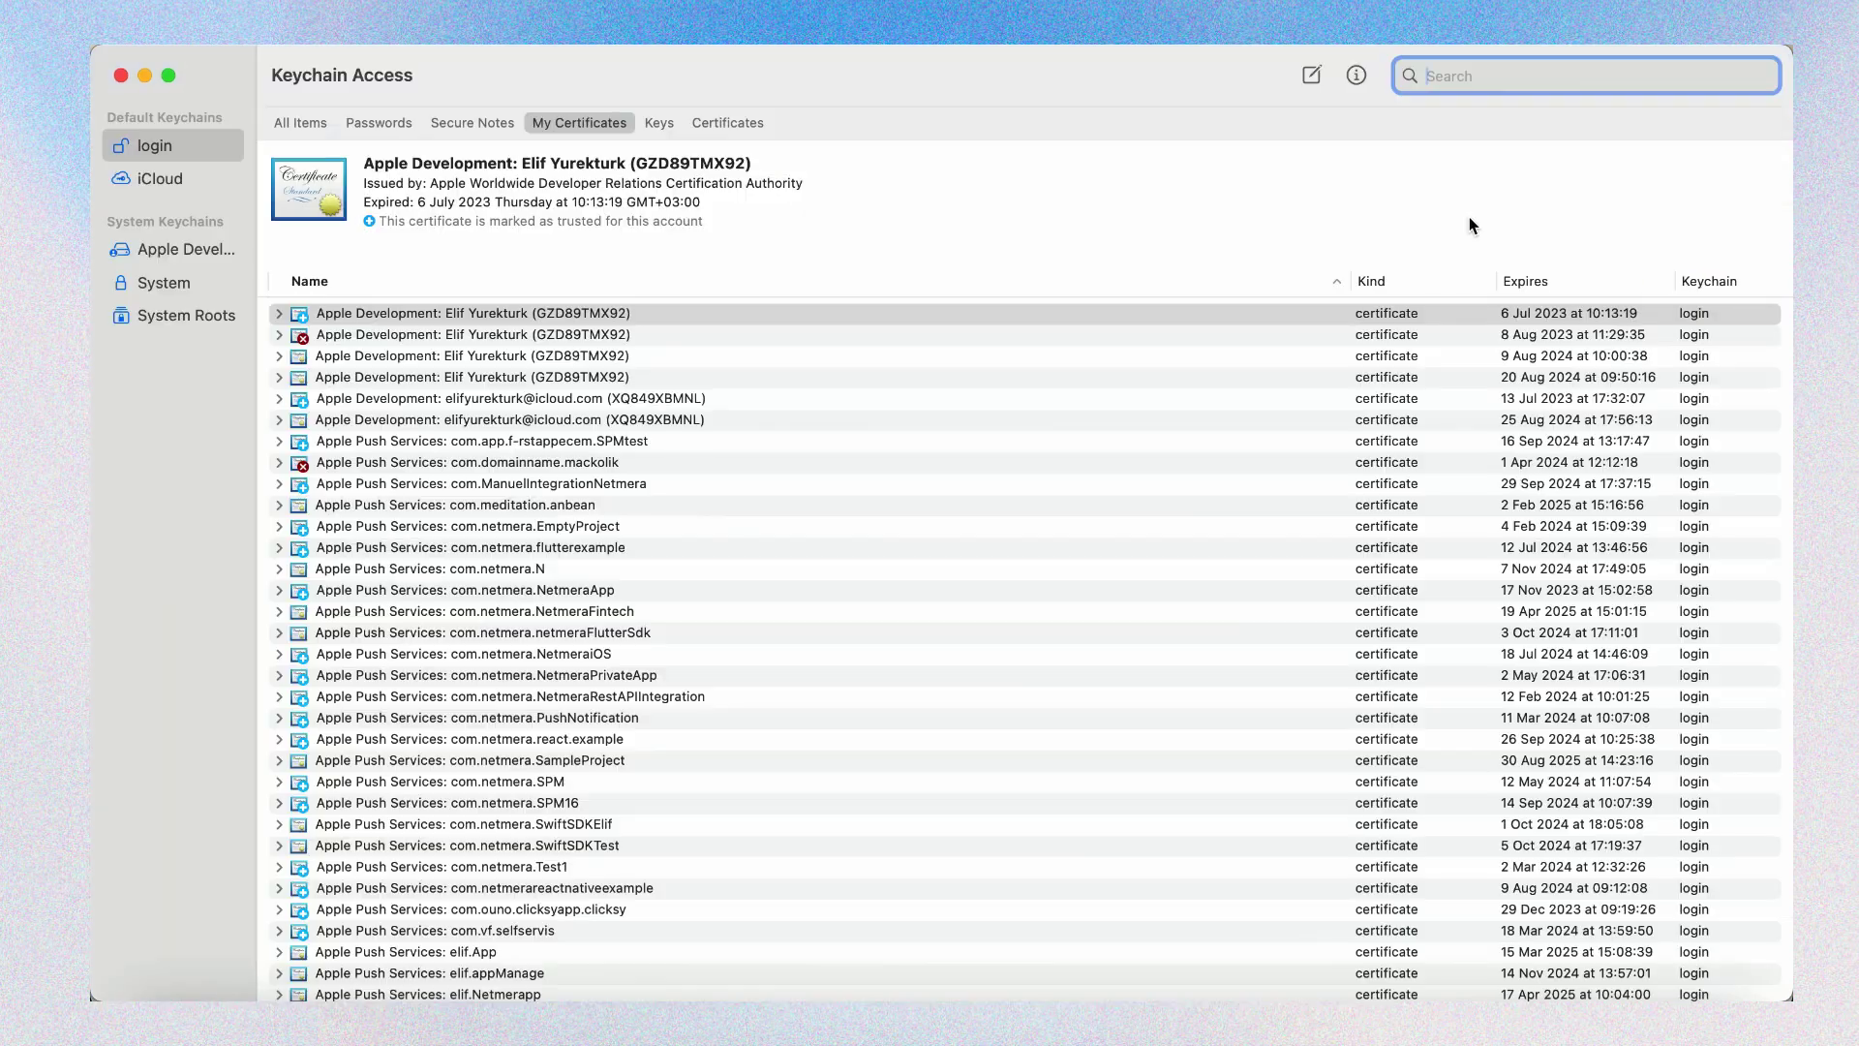
scroll(877, 653, down, 1)
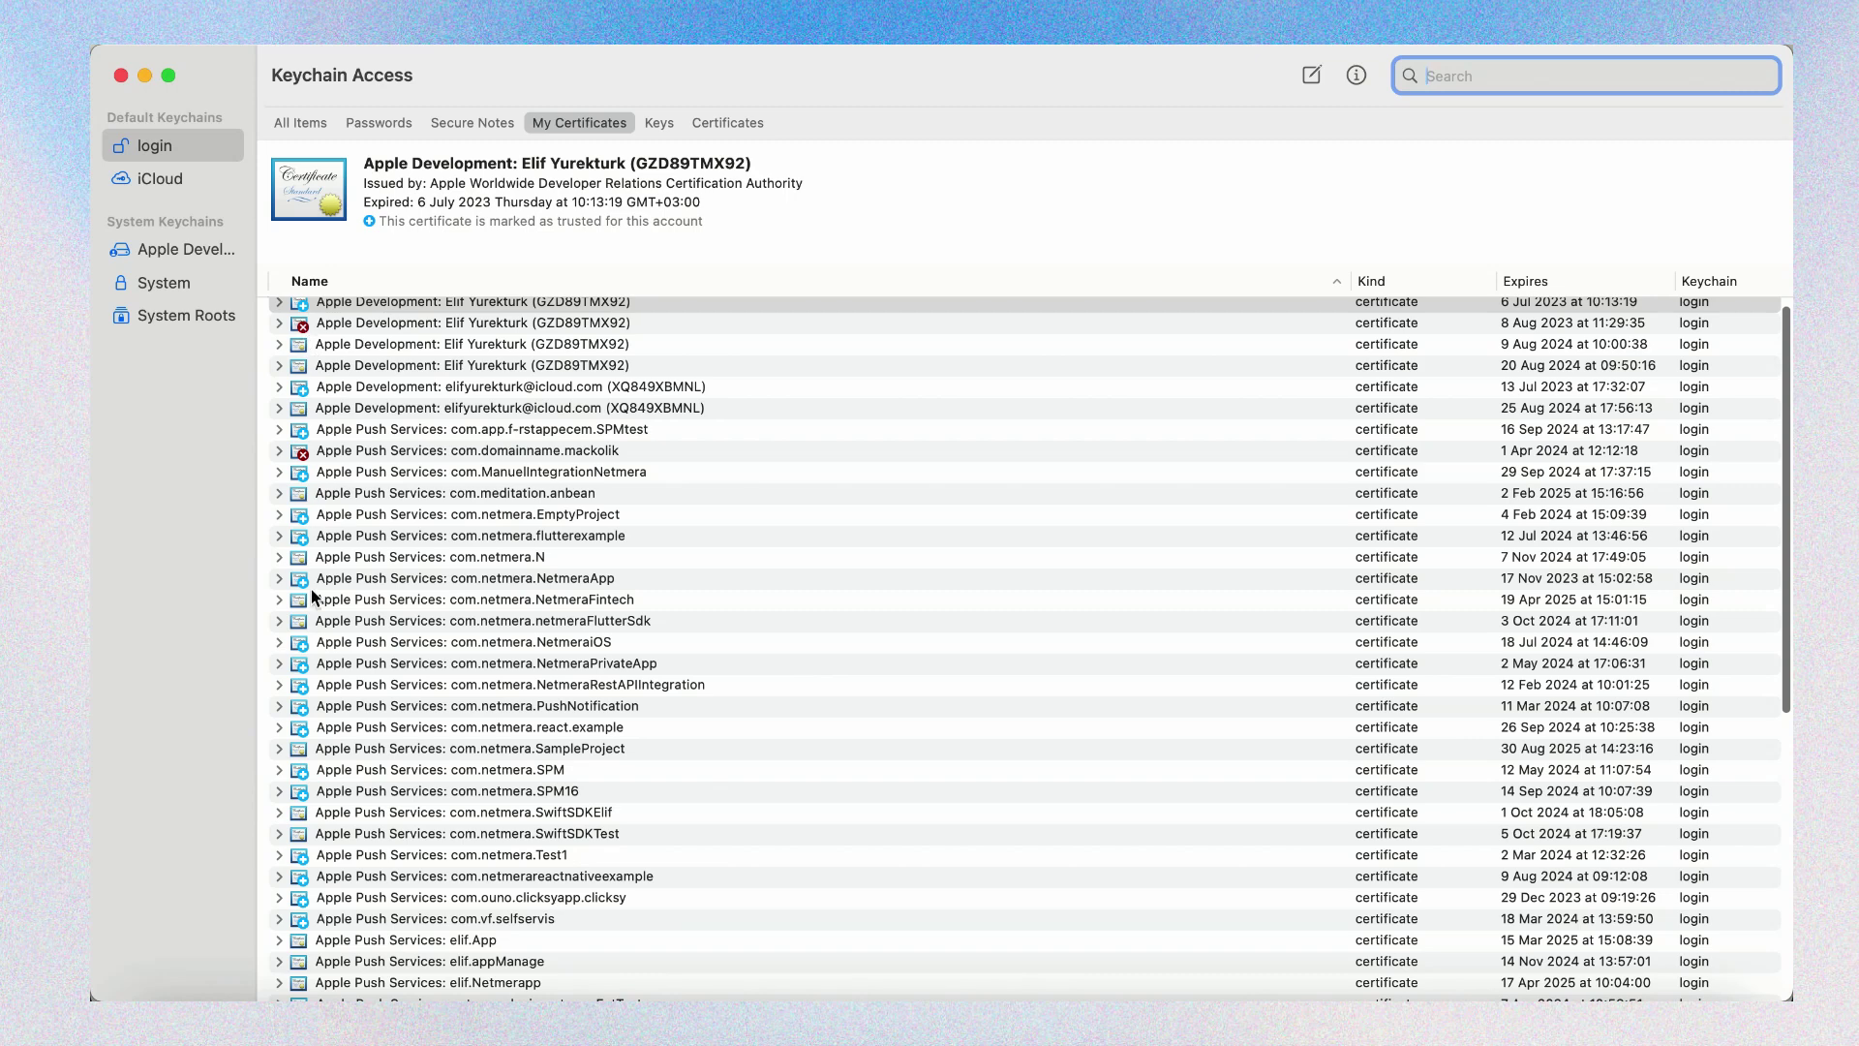
right_click(336, 753)
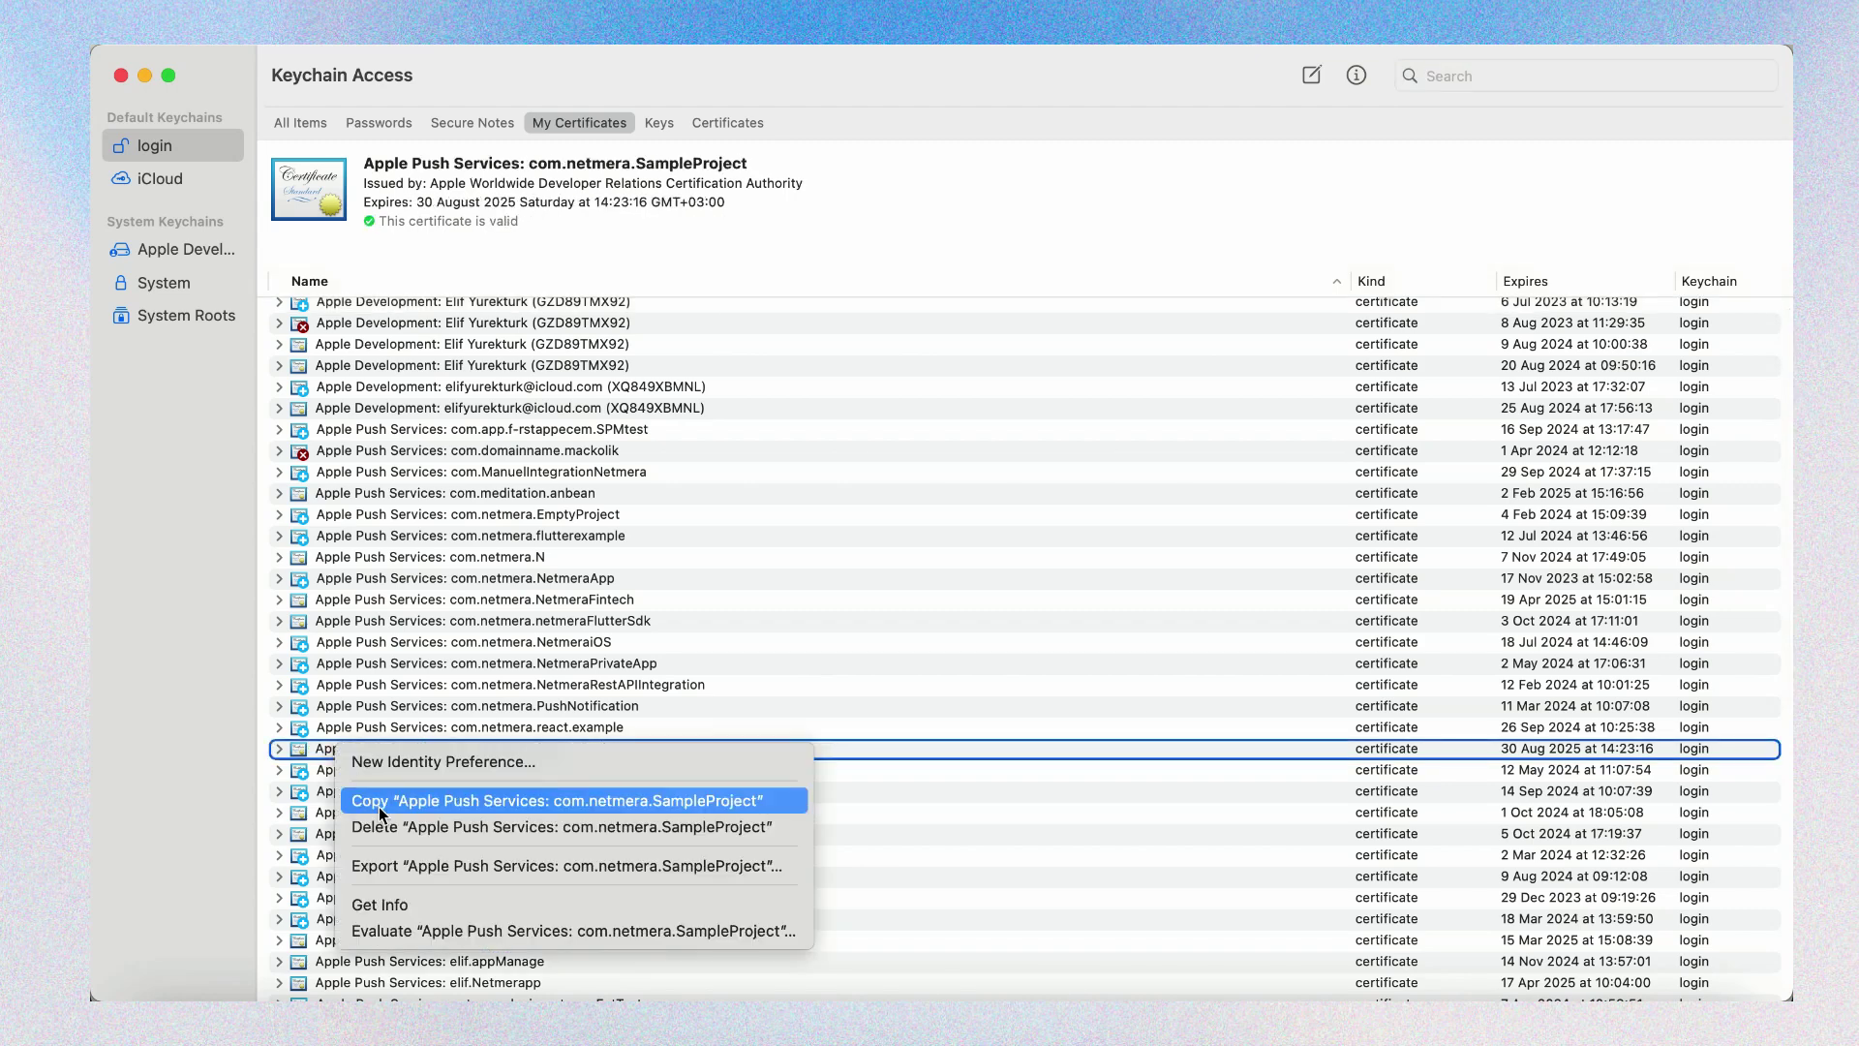
click(396, 863)
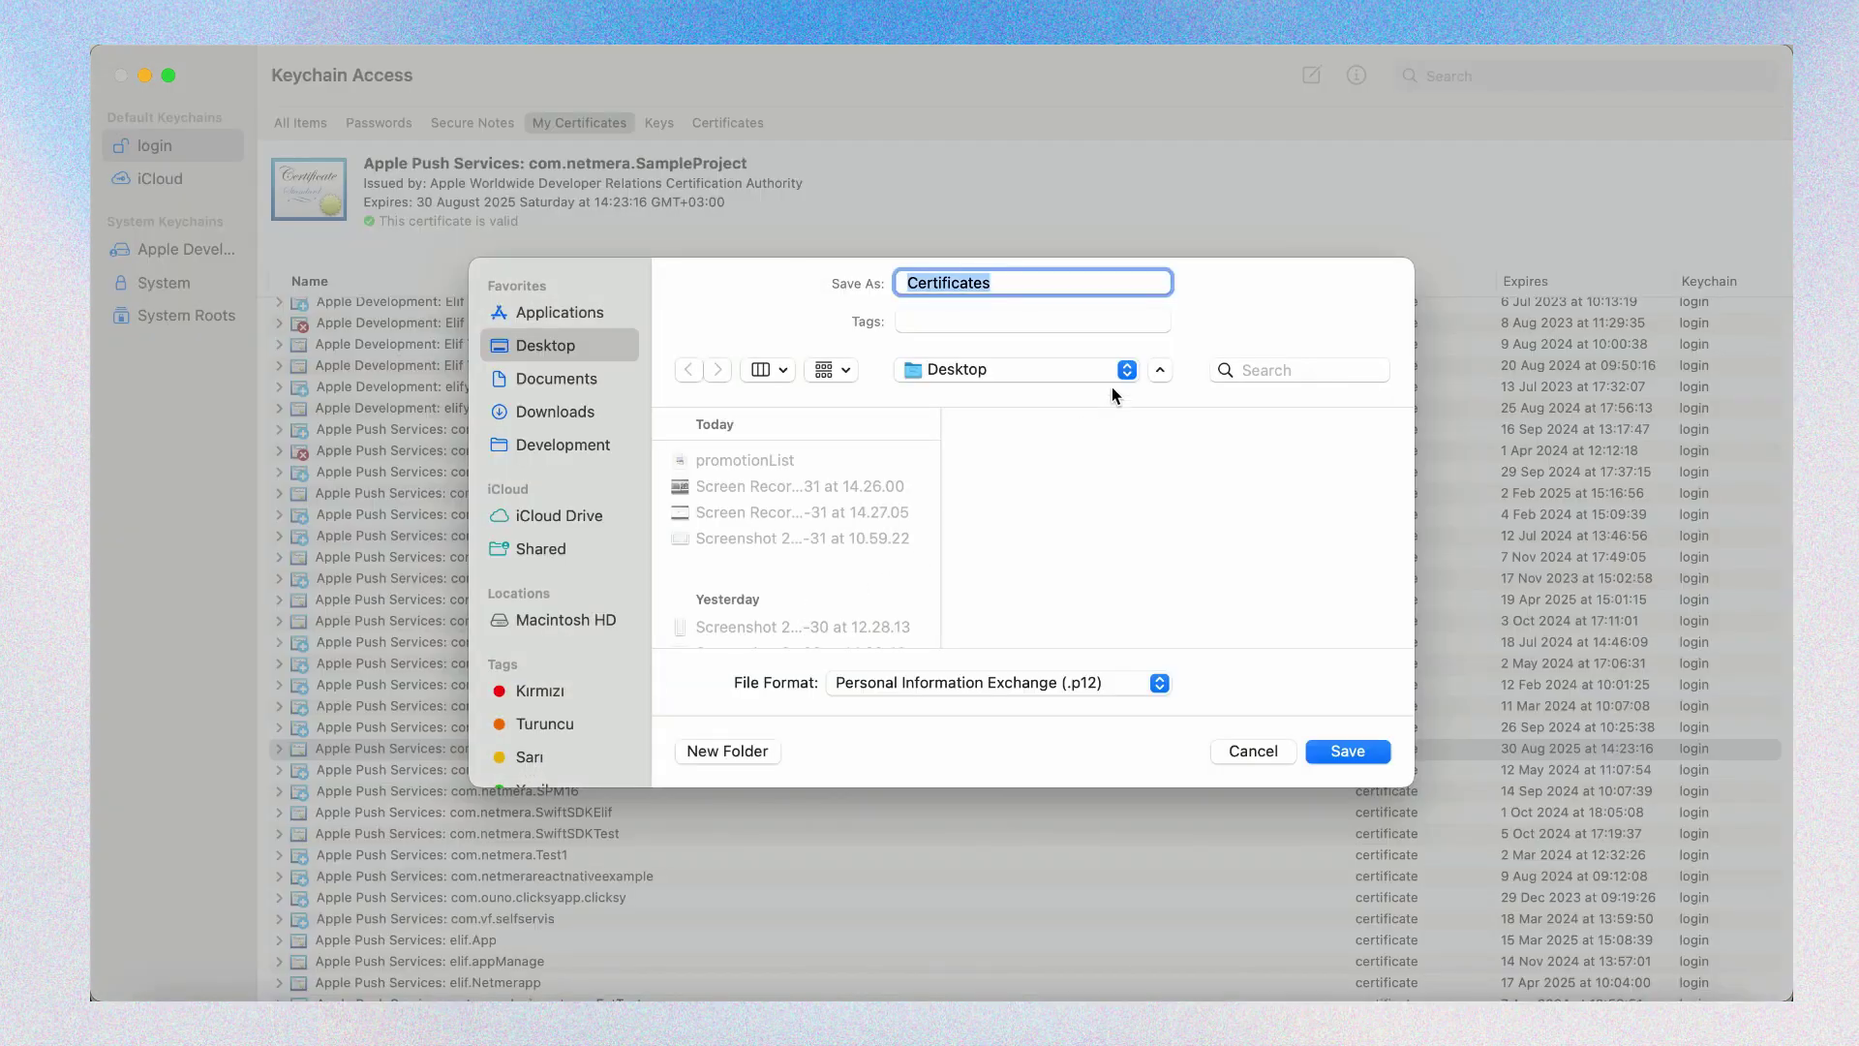
text(samplePro)
text(jec)
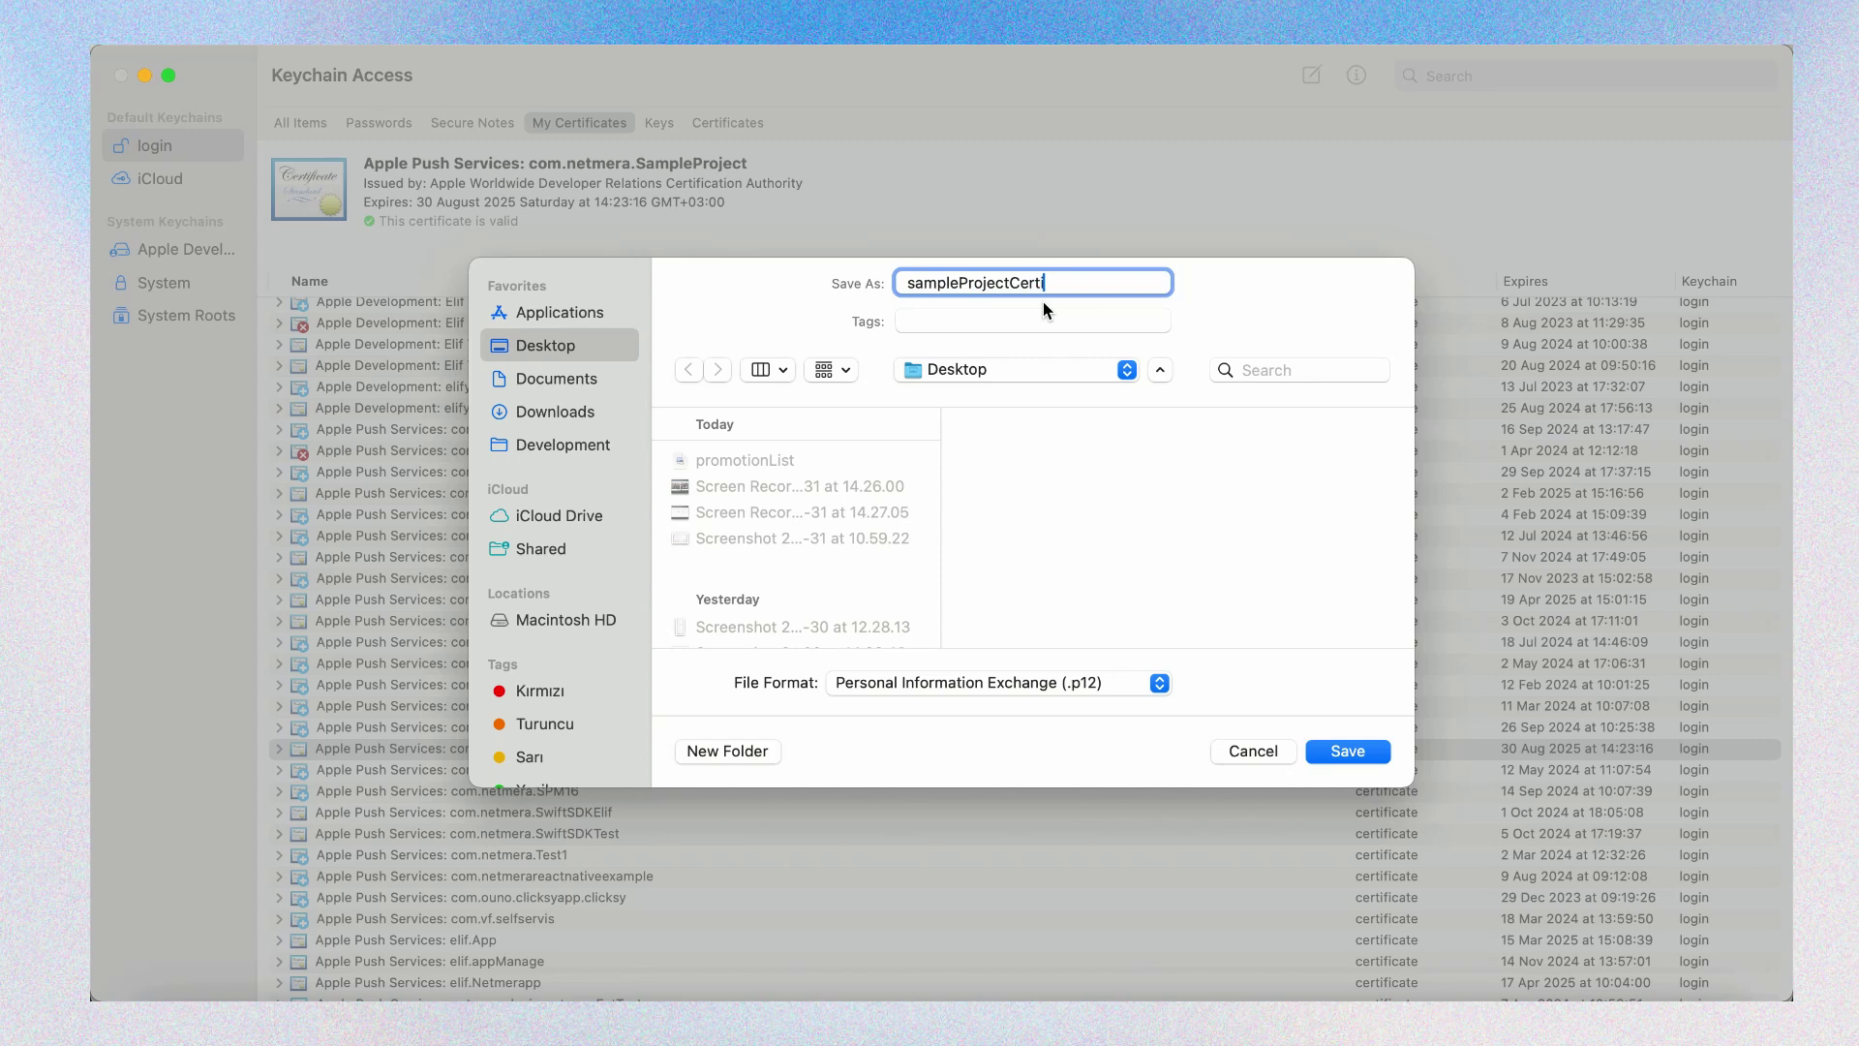
text(tCe)
click(1358, 746)
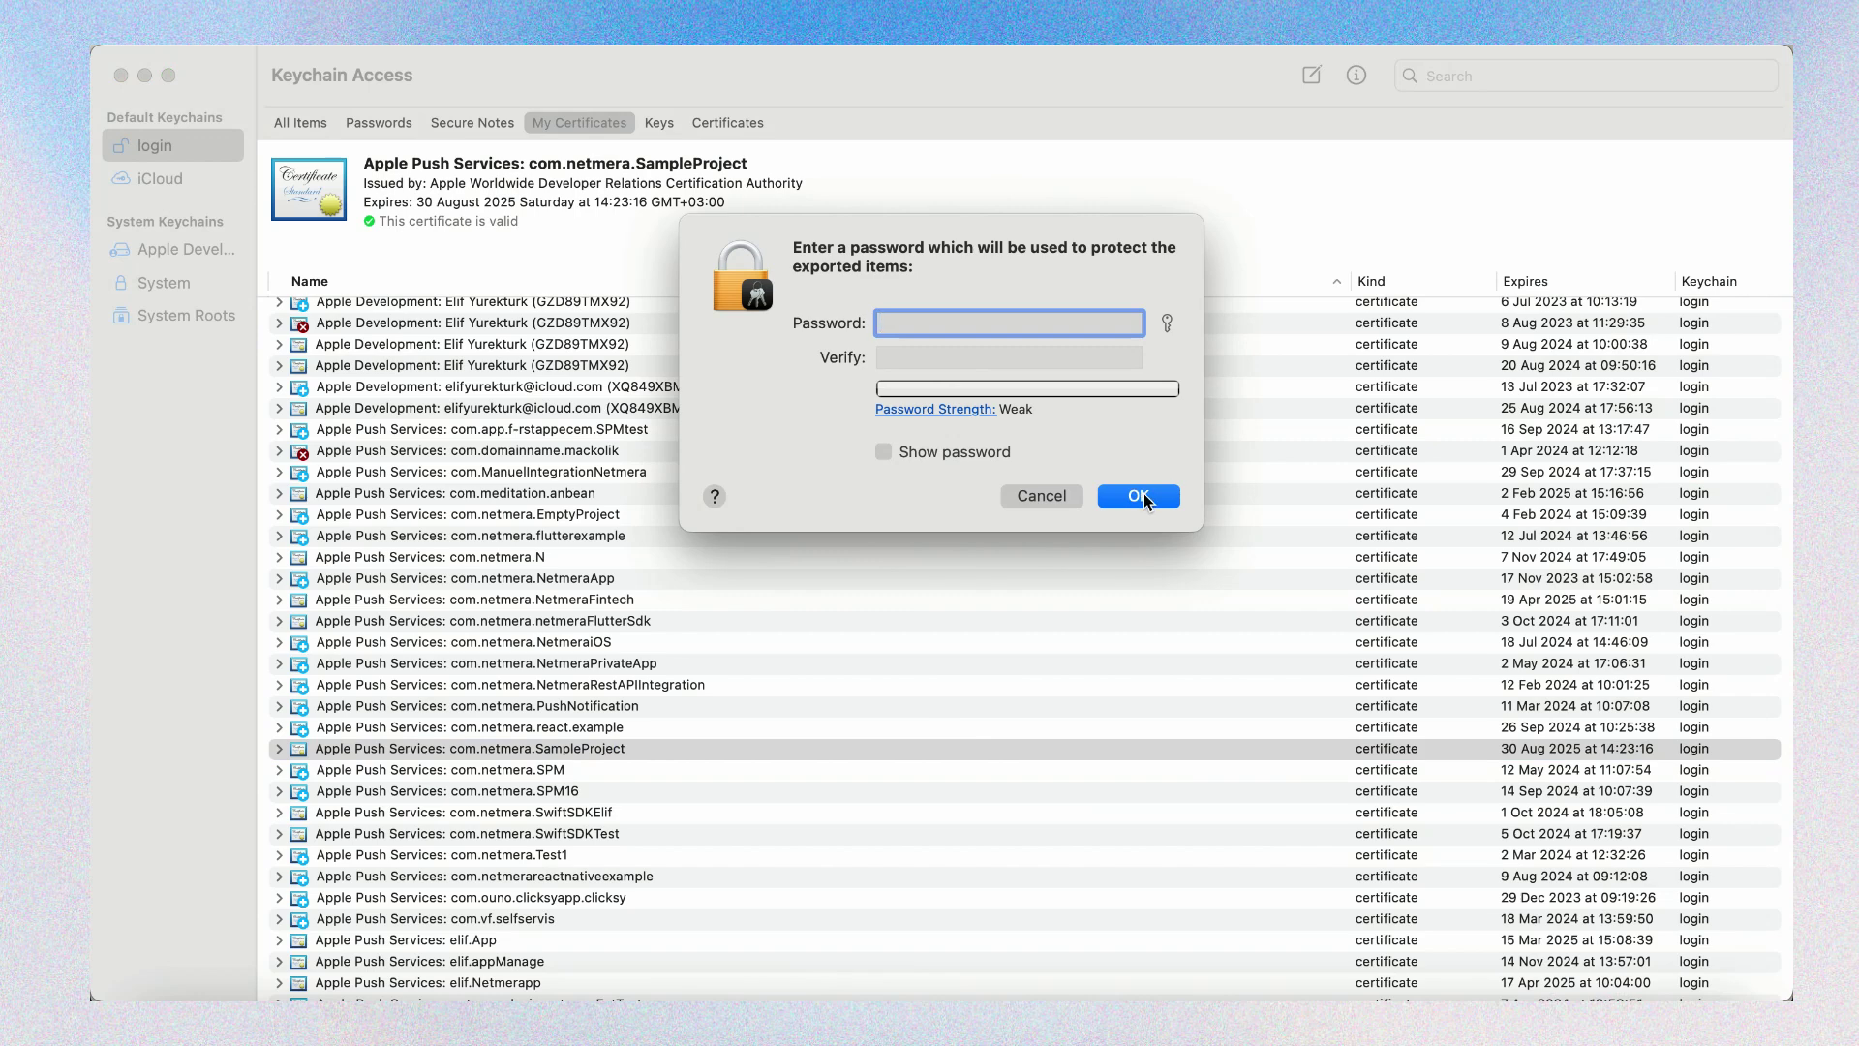
click(1144, 493)
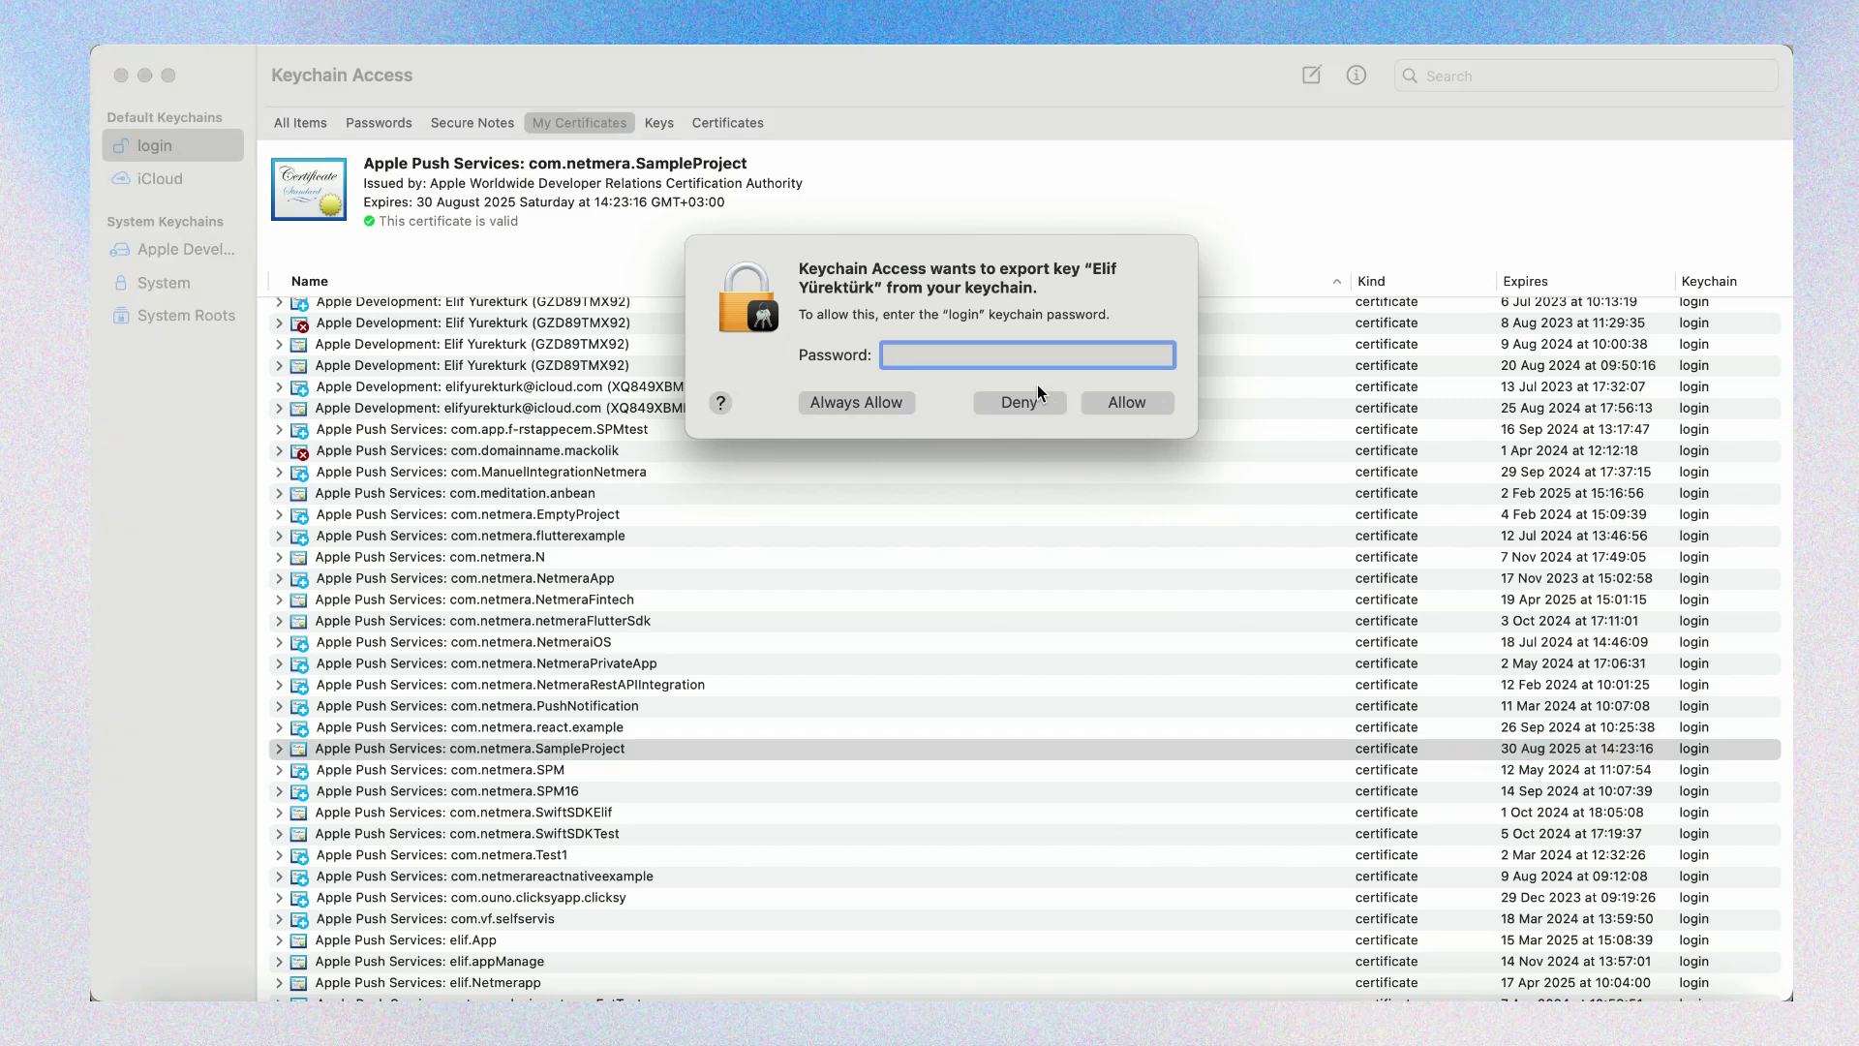
text(••••••)
key(Return)
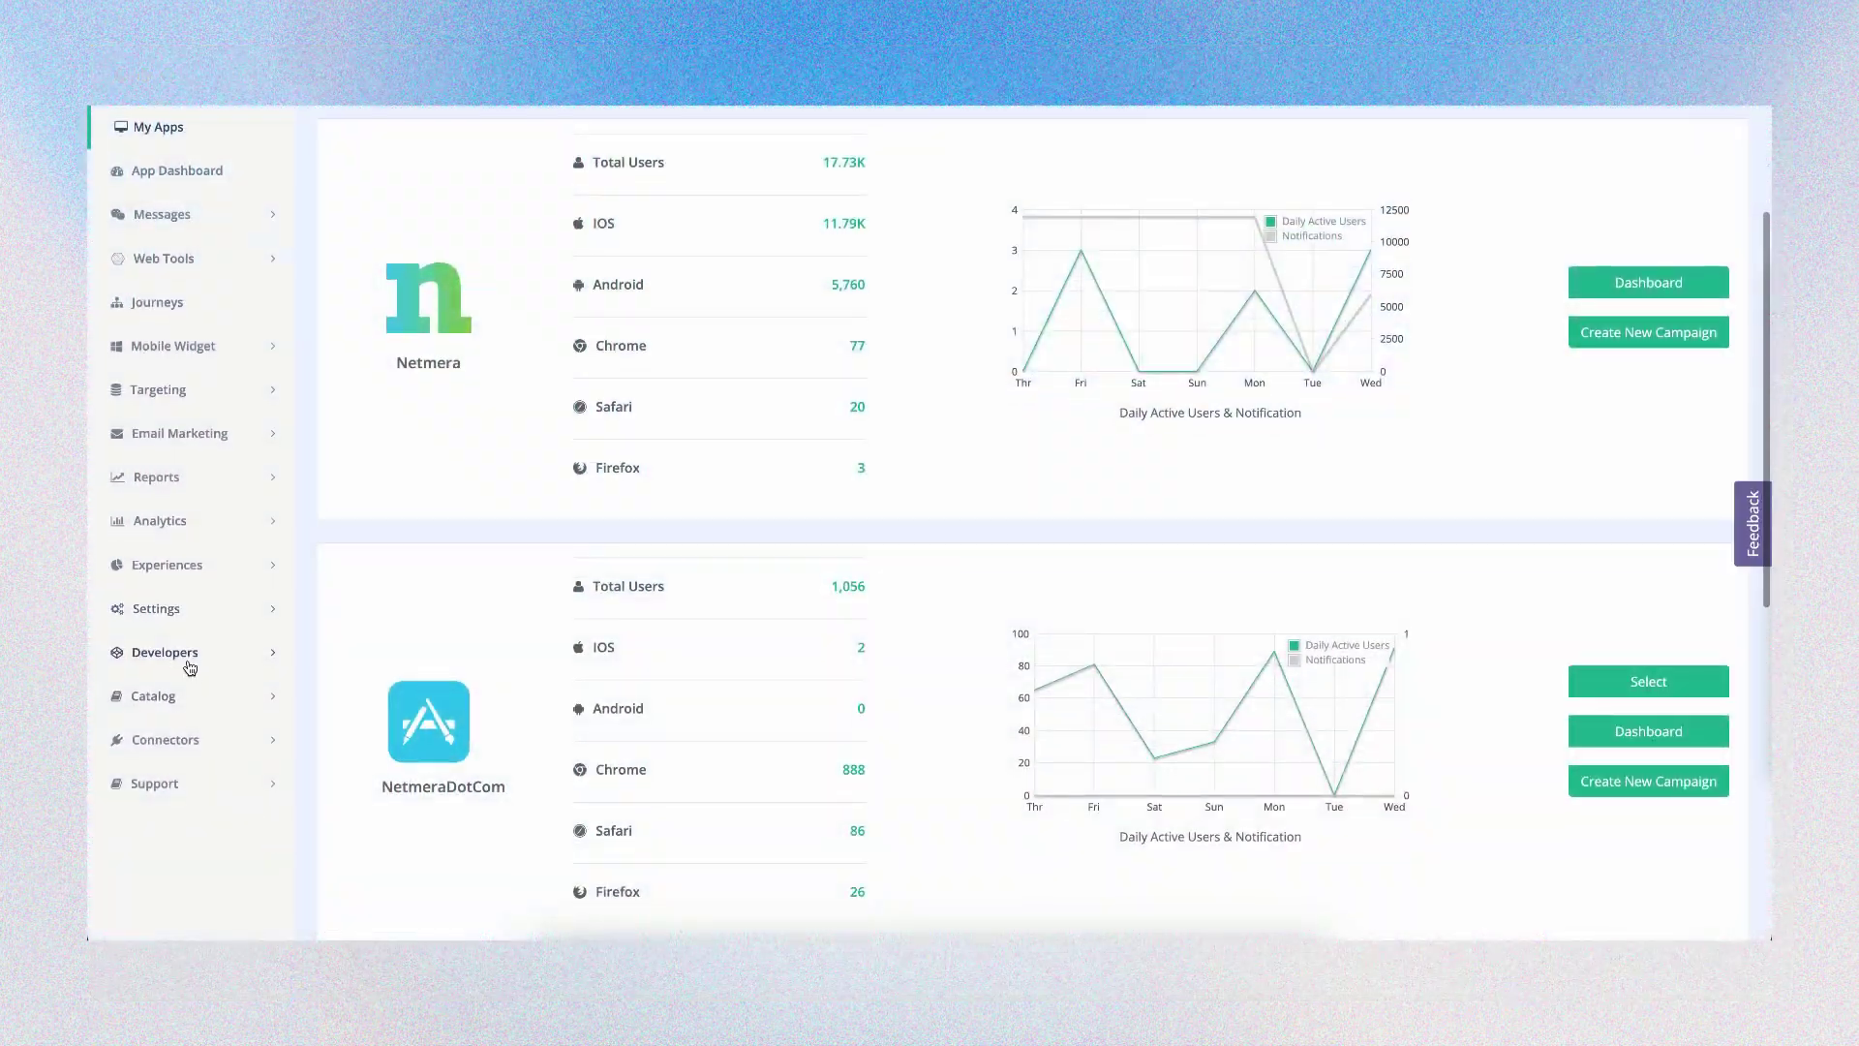
Step: Go to Developers > Push Backends > iOS in the Netmera sidebar
click(170, 652)
scroll(190, 660, down, 5)
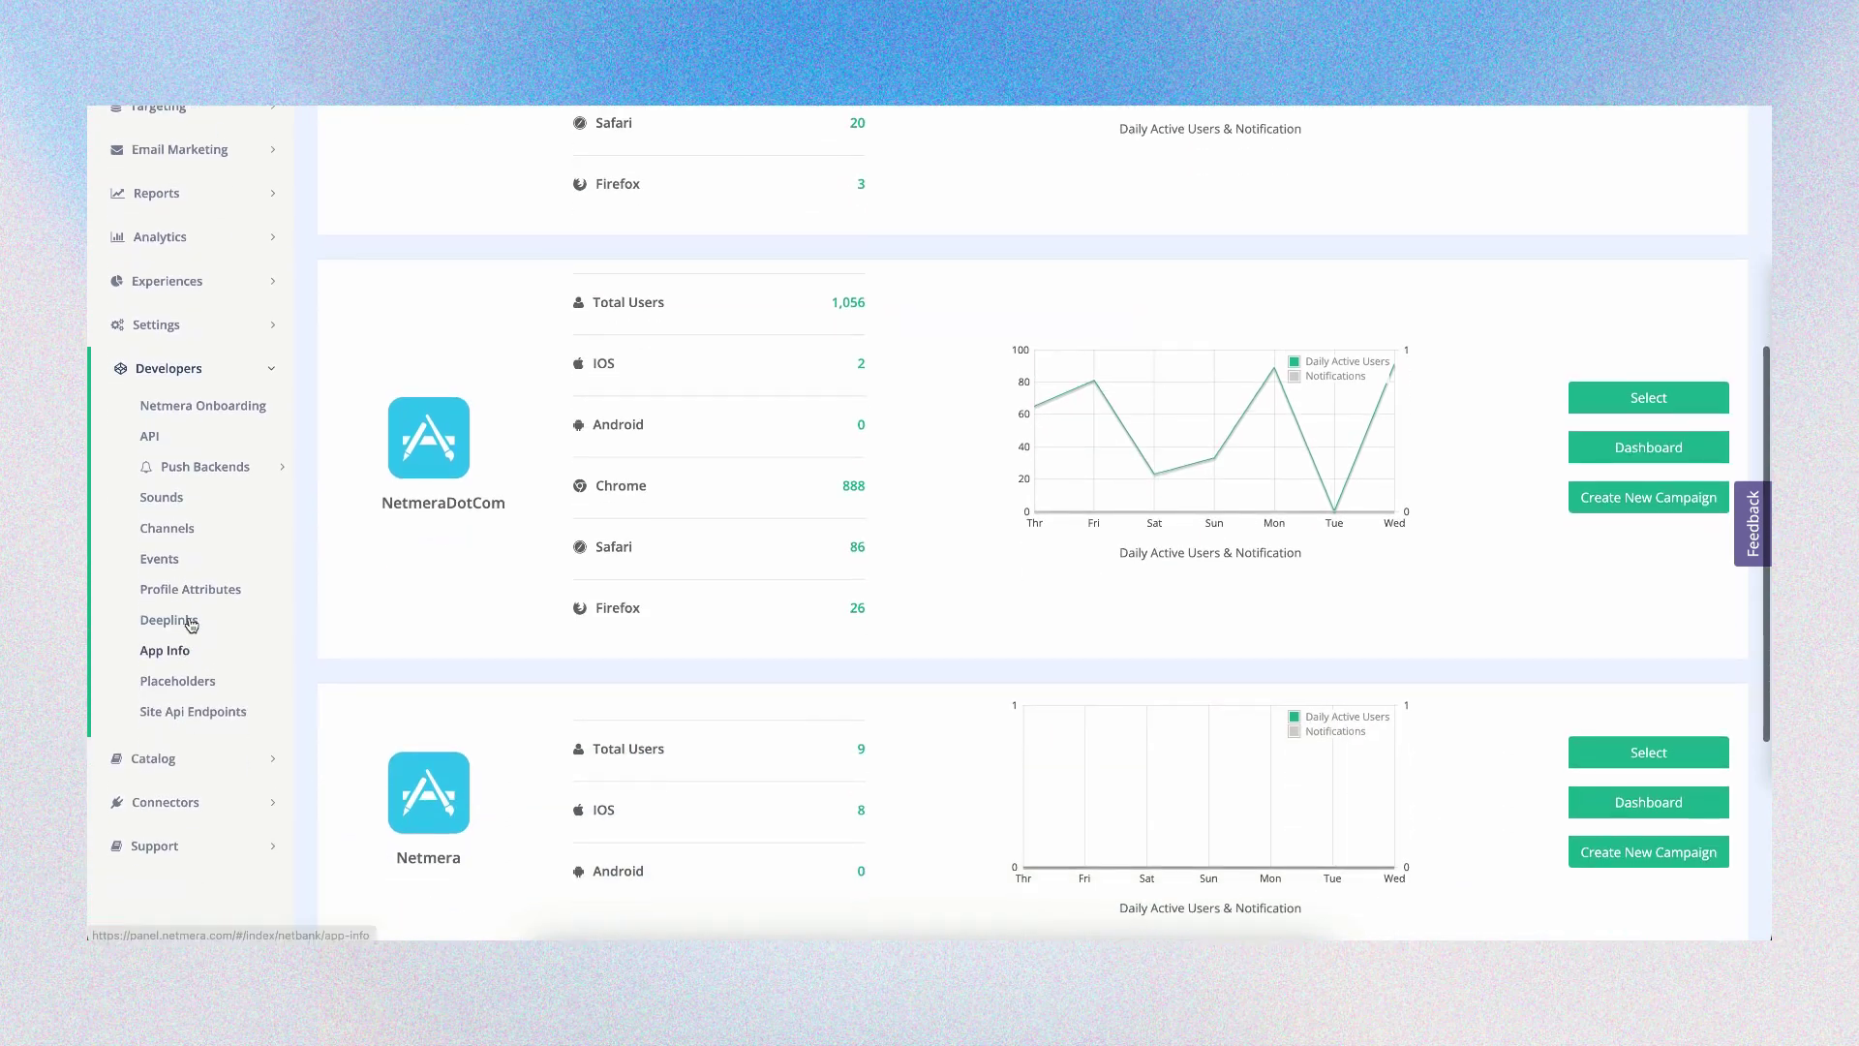
click(218, 467)
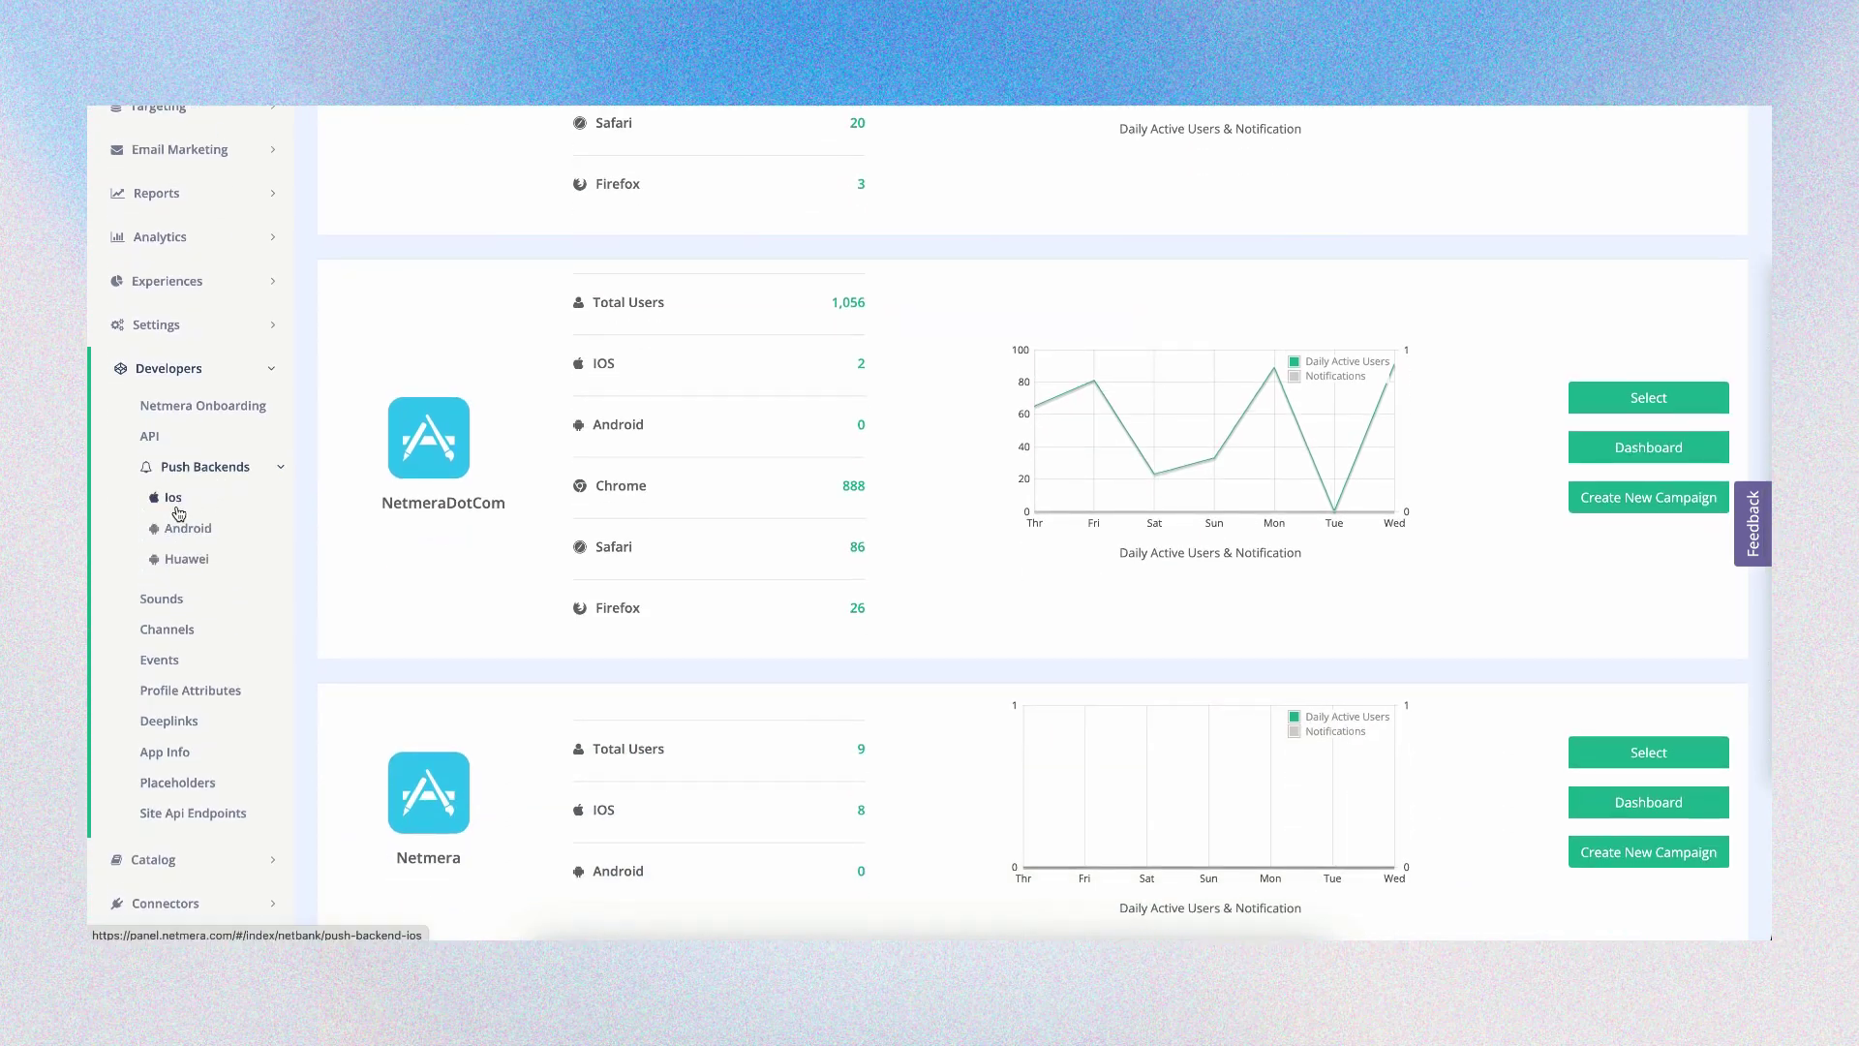
click(176, 499)
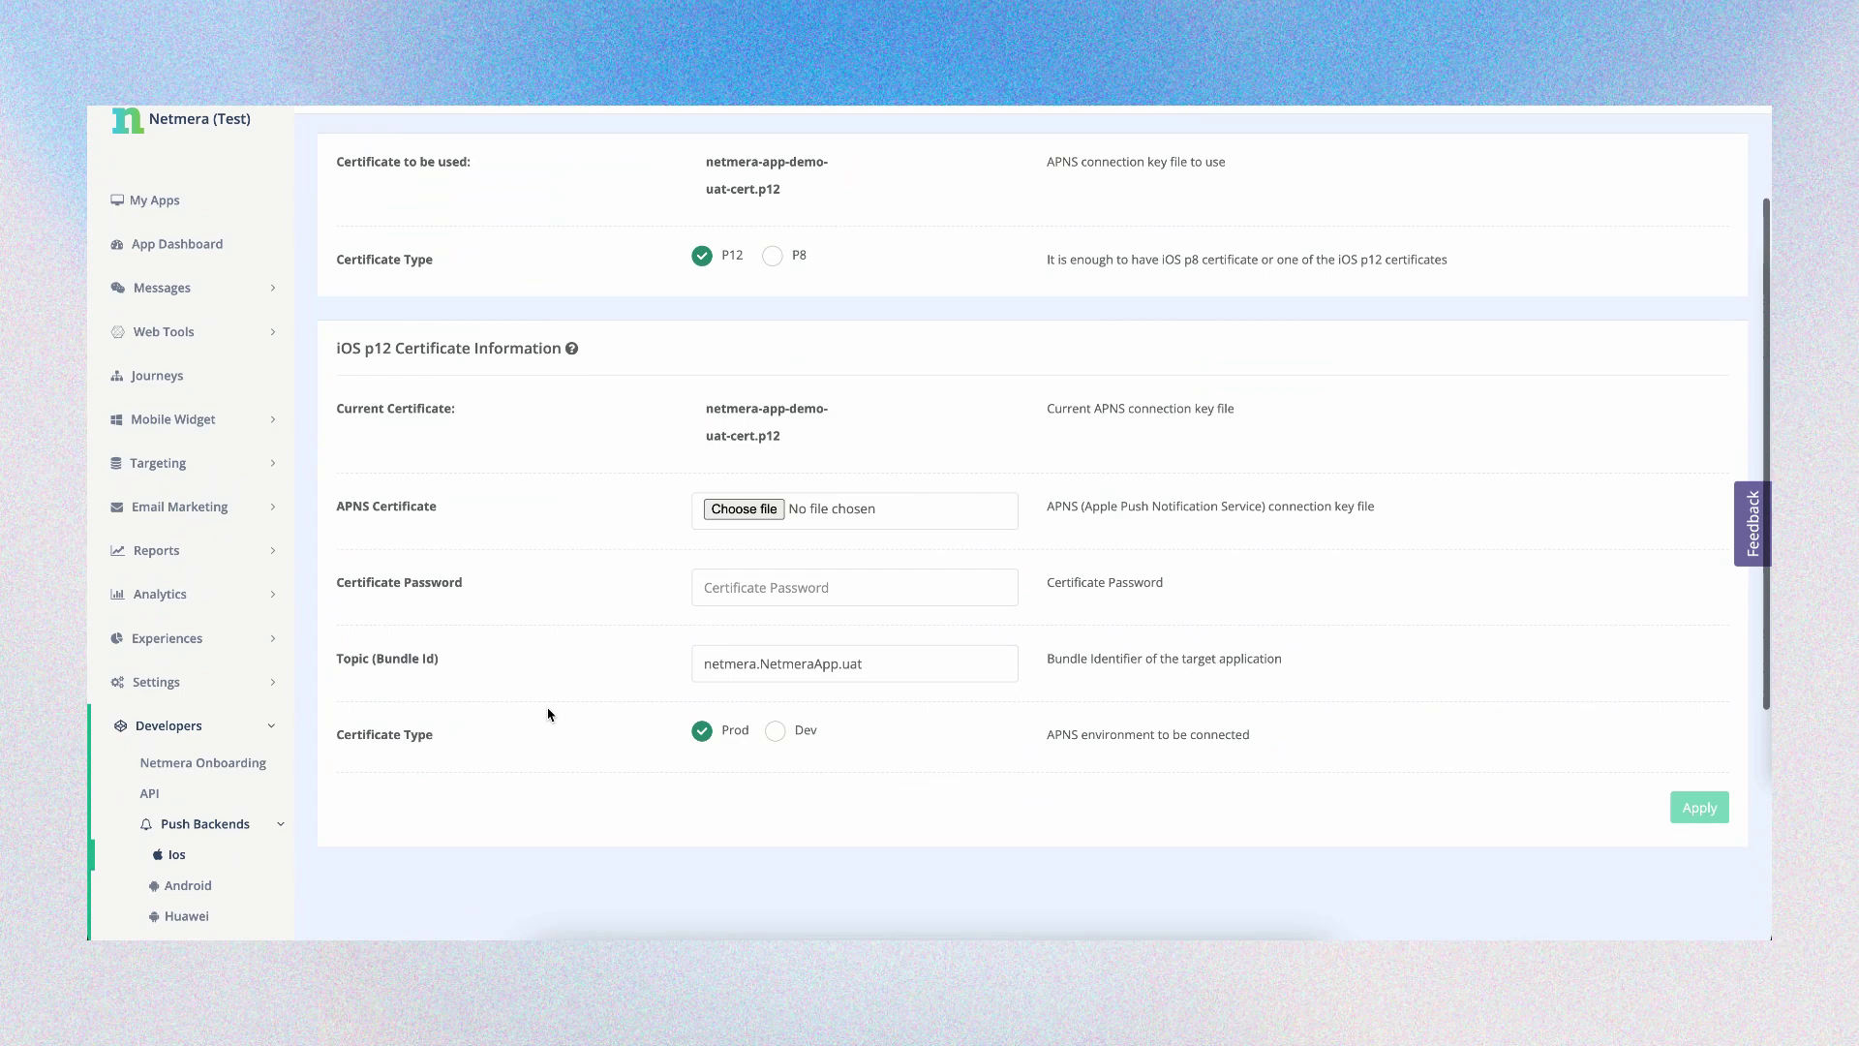